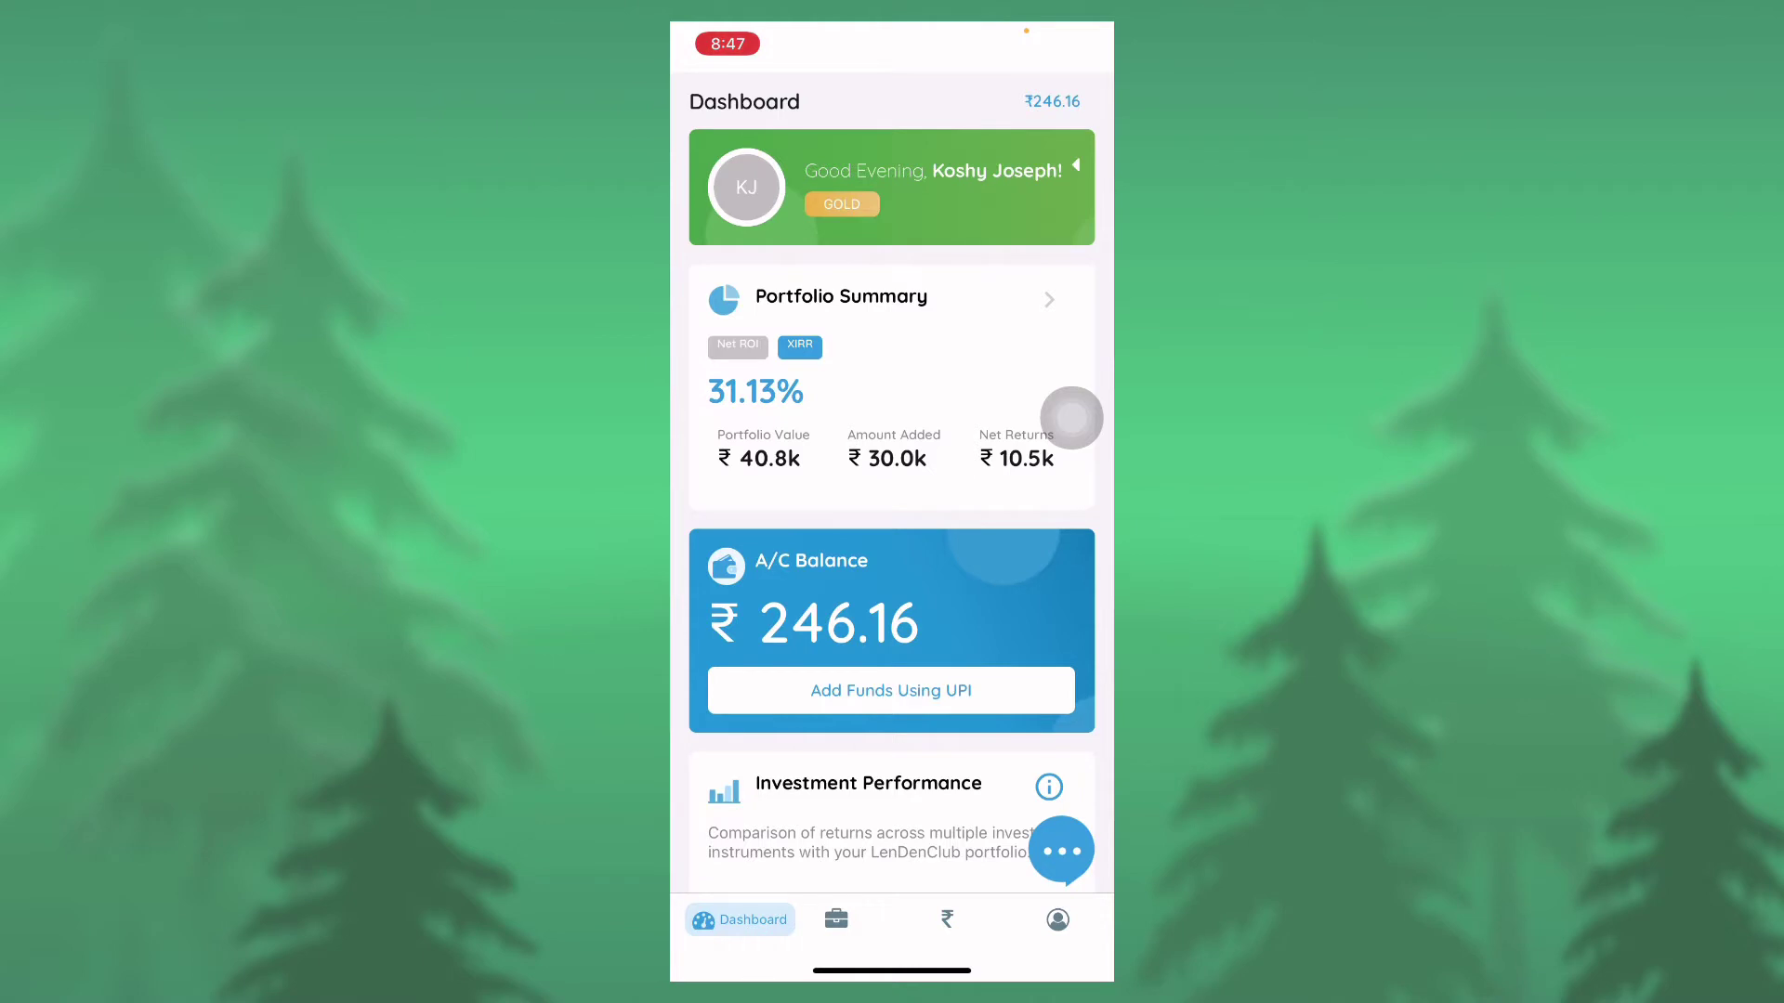
scroll(892, 512, down, 3)
scroll(892, 512, down, 2)
scroll(892, 512, down, 3)
scroll(893, 512, down, 3)
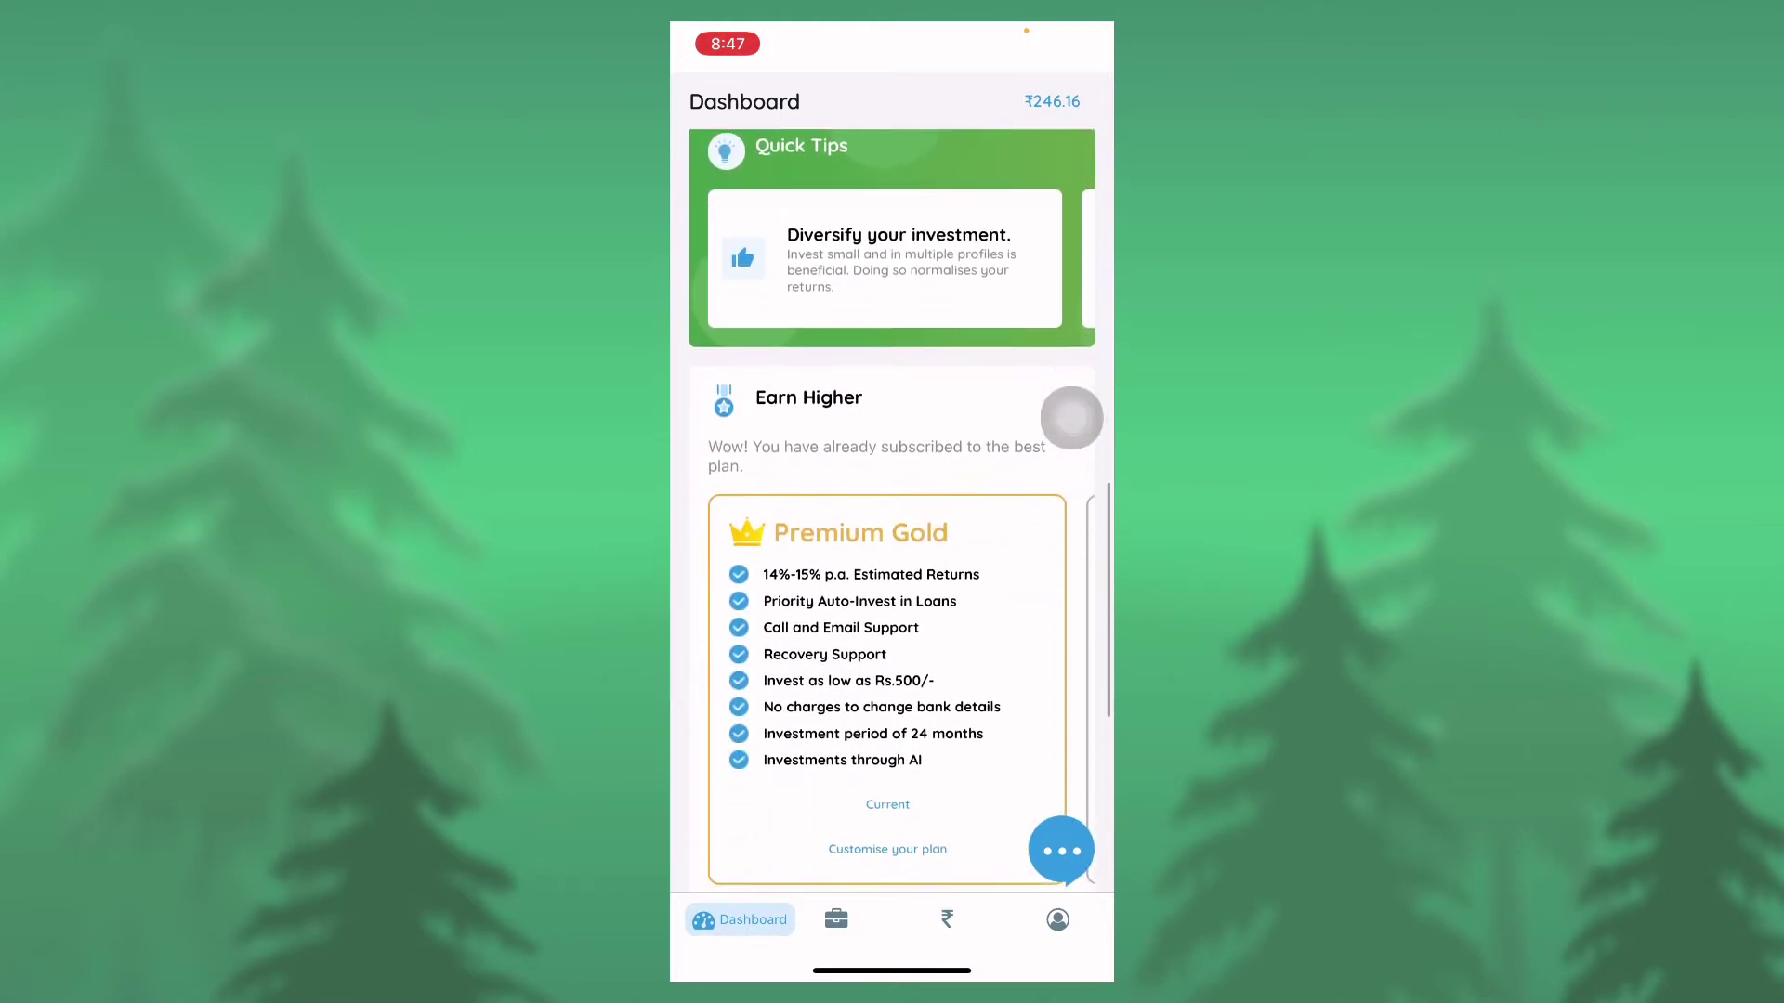
Step: Open the Portfolio view and set its History chart to Repayment for the Current Month
click(836, 919)
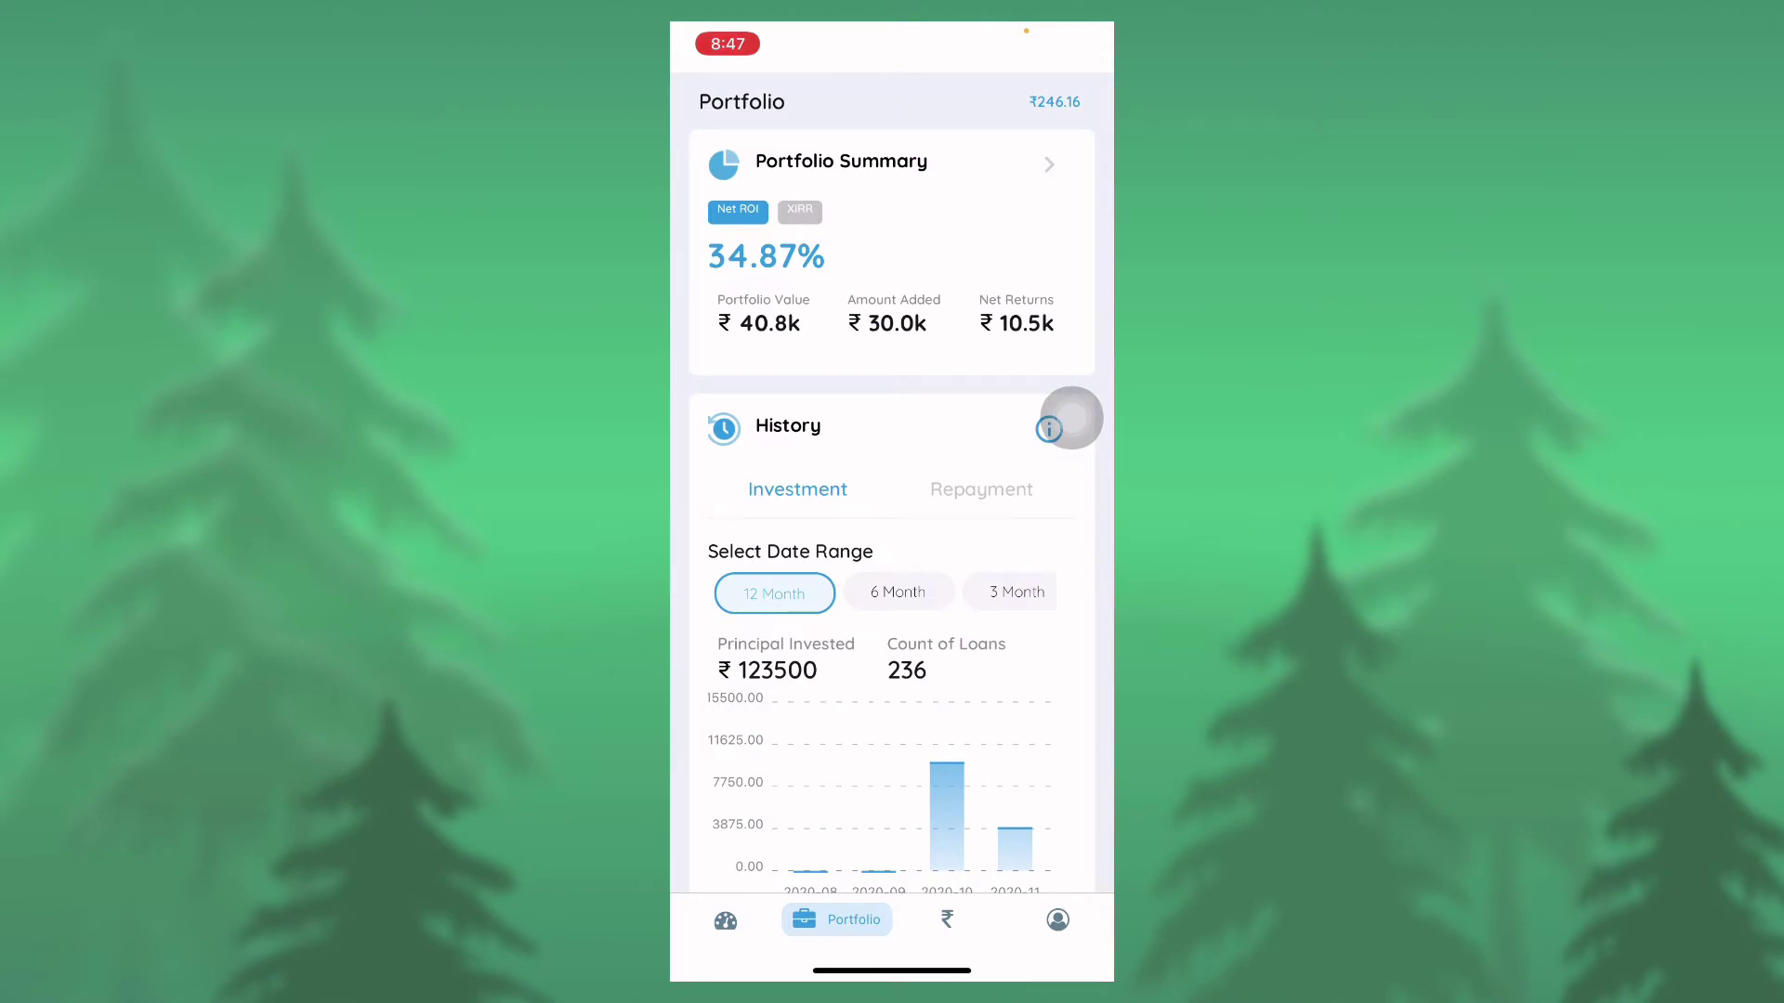
drag(1004, 593, 781, 593)
click(982, 490)
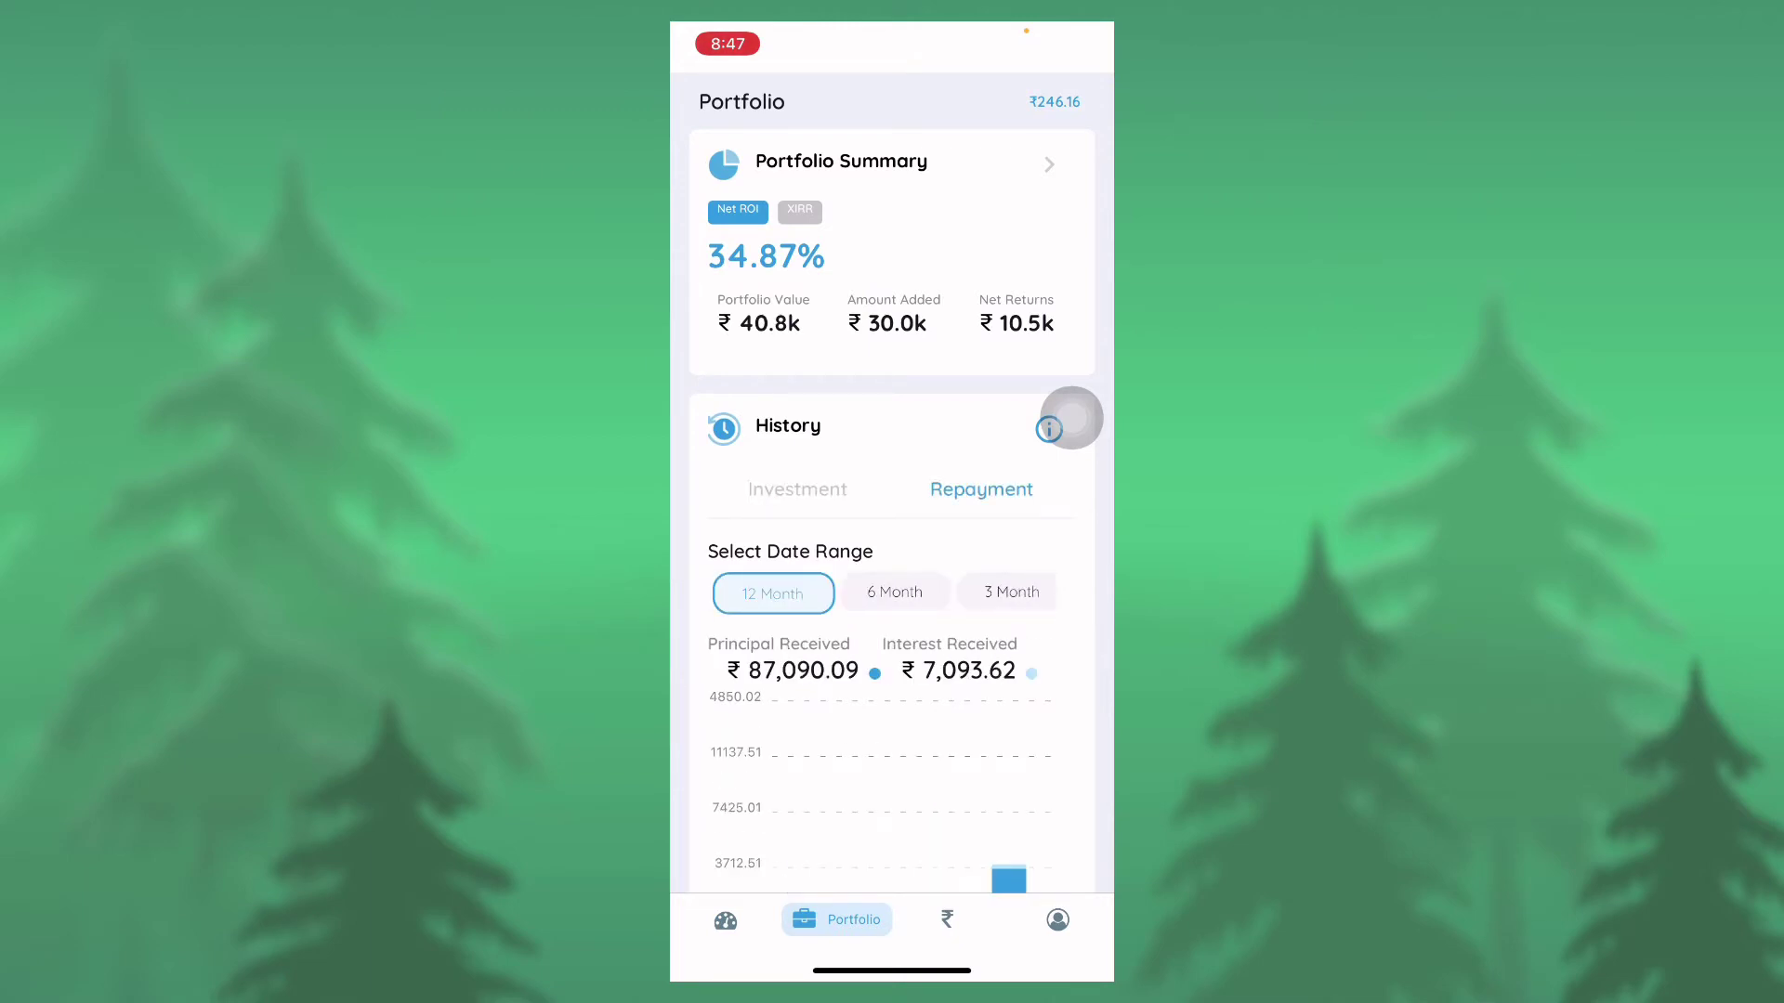
scroll(1070, 418, down, 5)
scroll(1070, 418, up, 3)
scroll(1070, 419, right, 2)
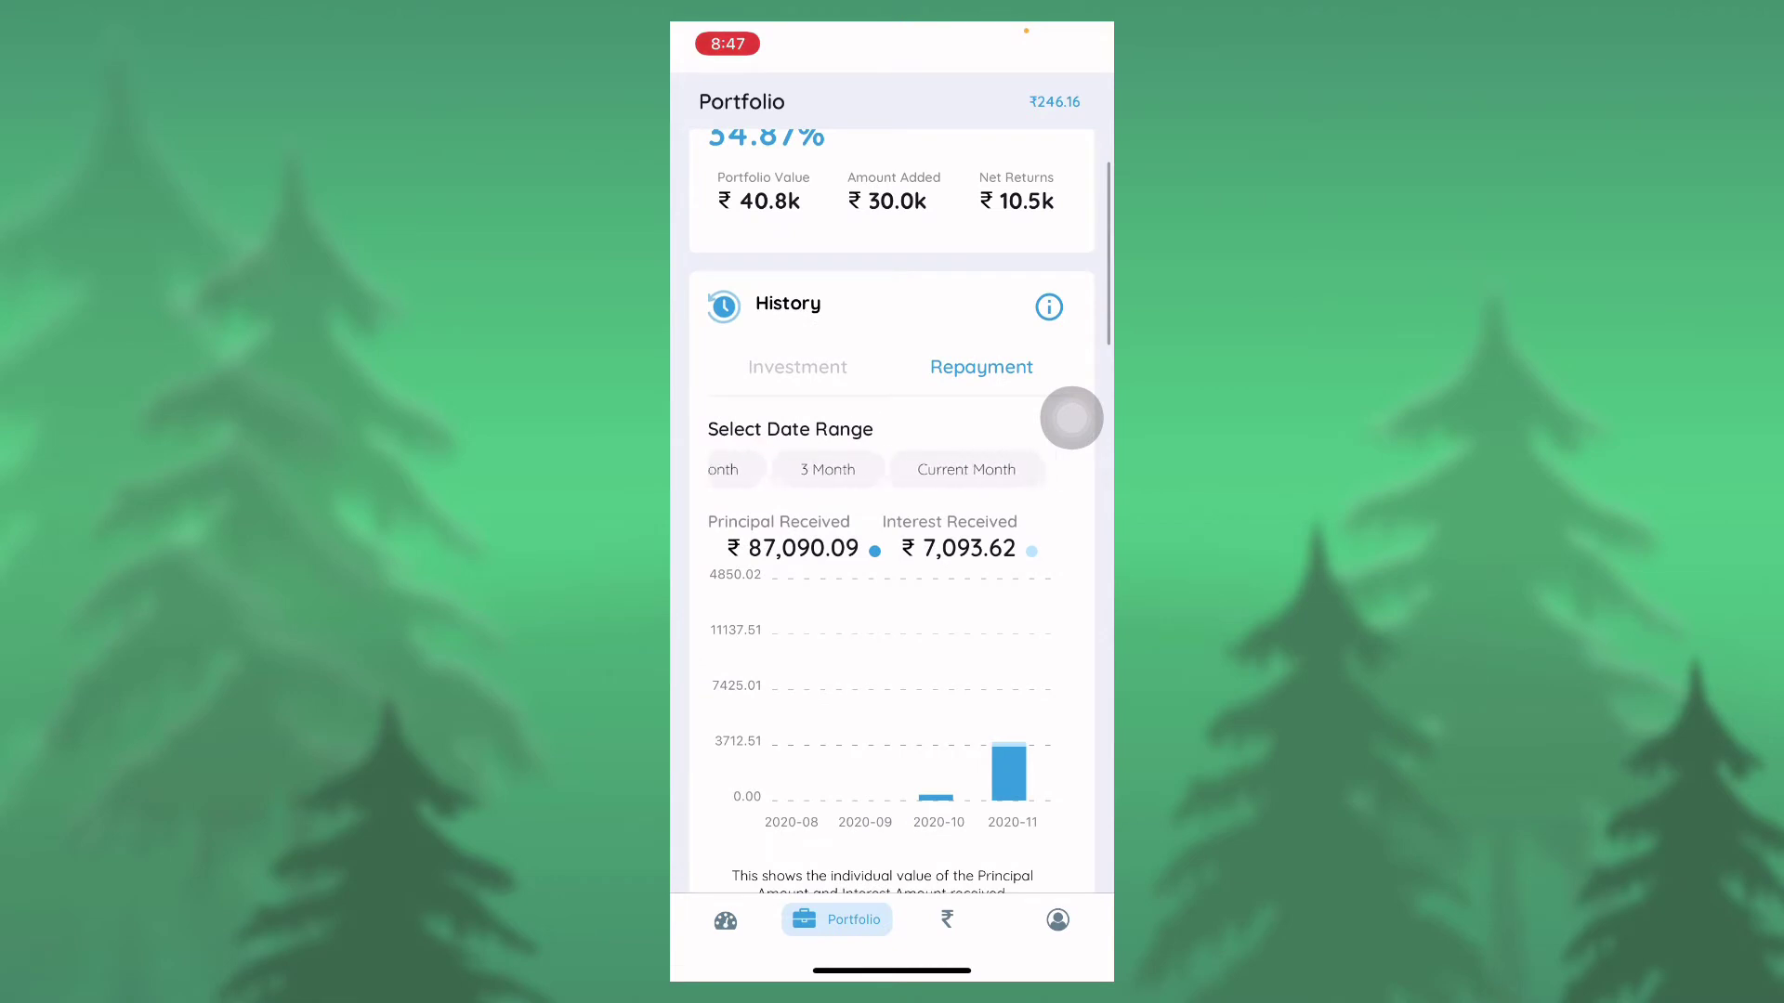
click(976, 472)
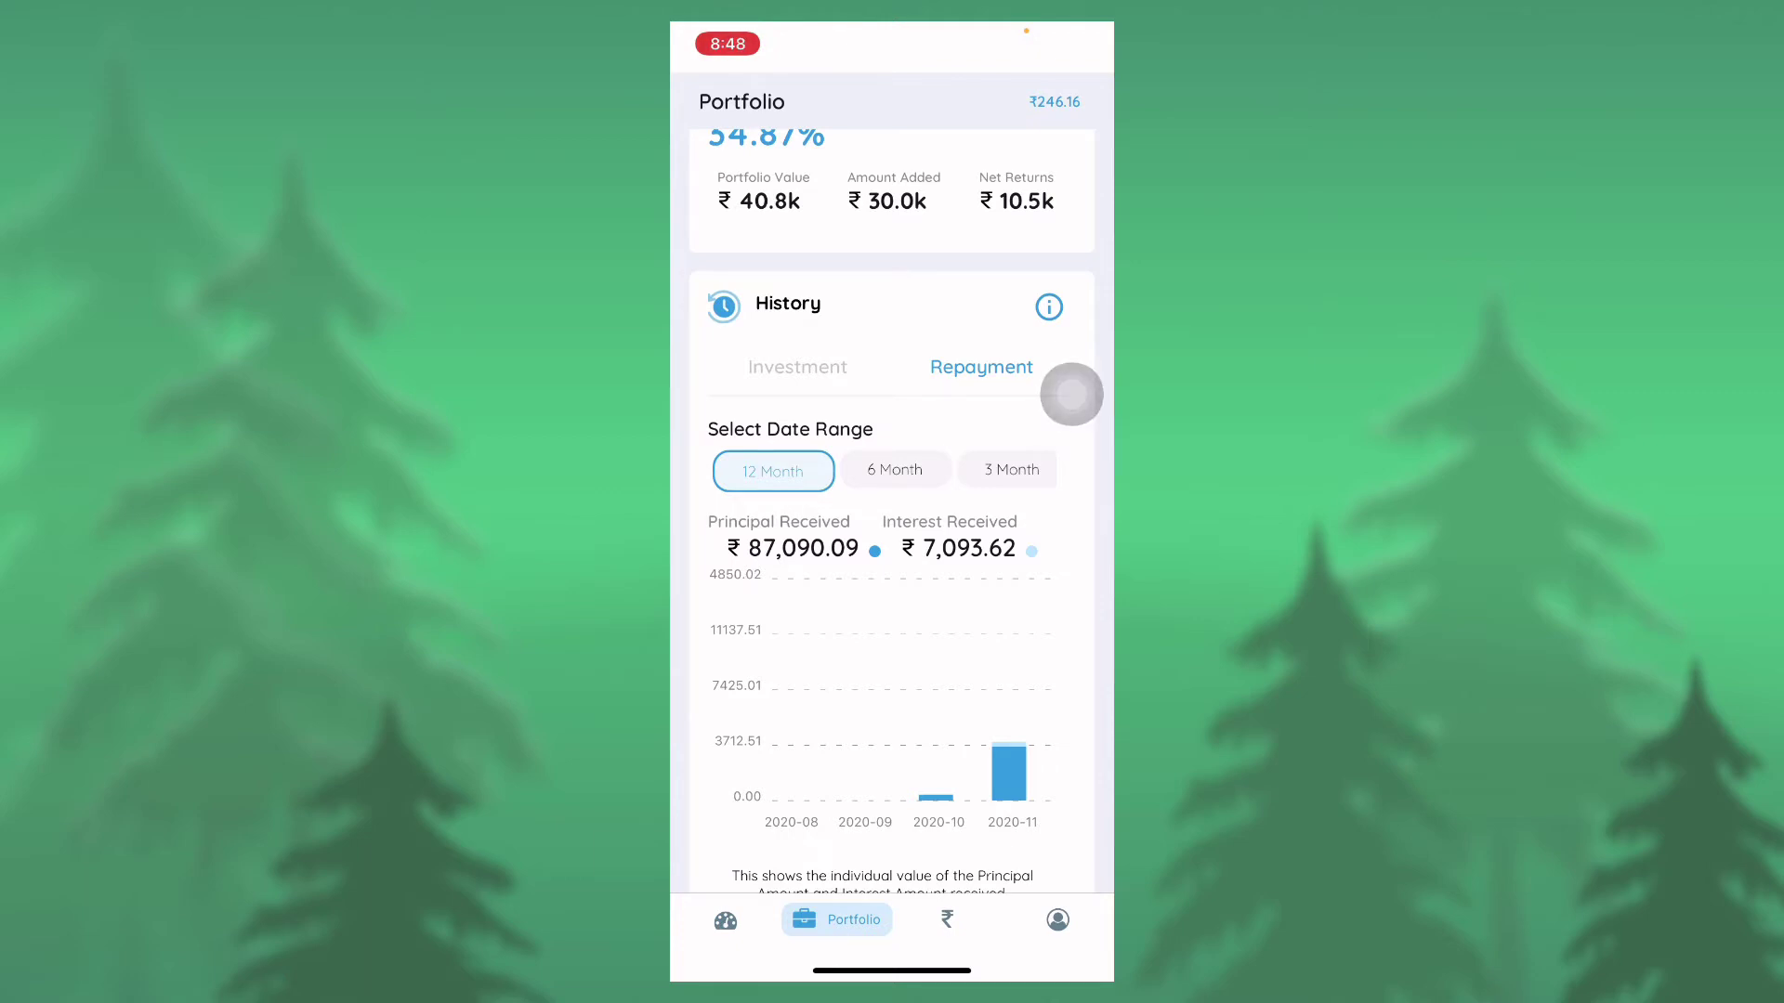
scroll(892, 557, down, 5)
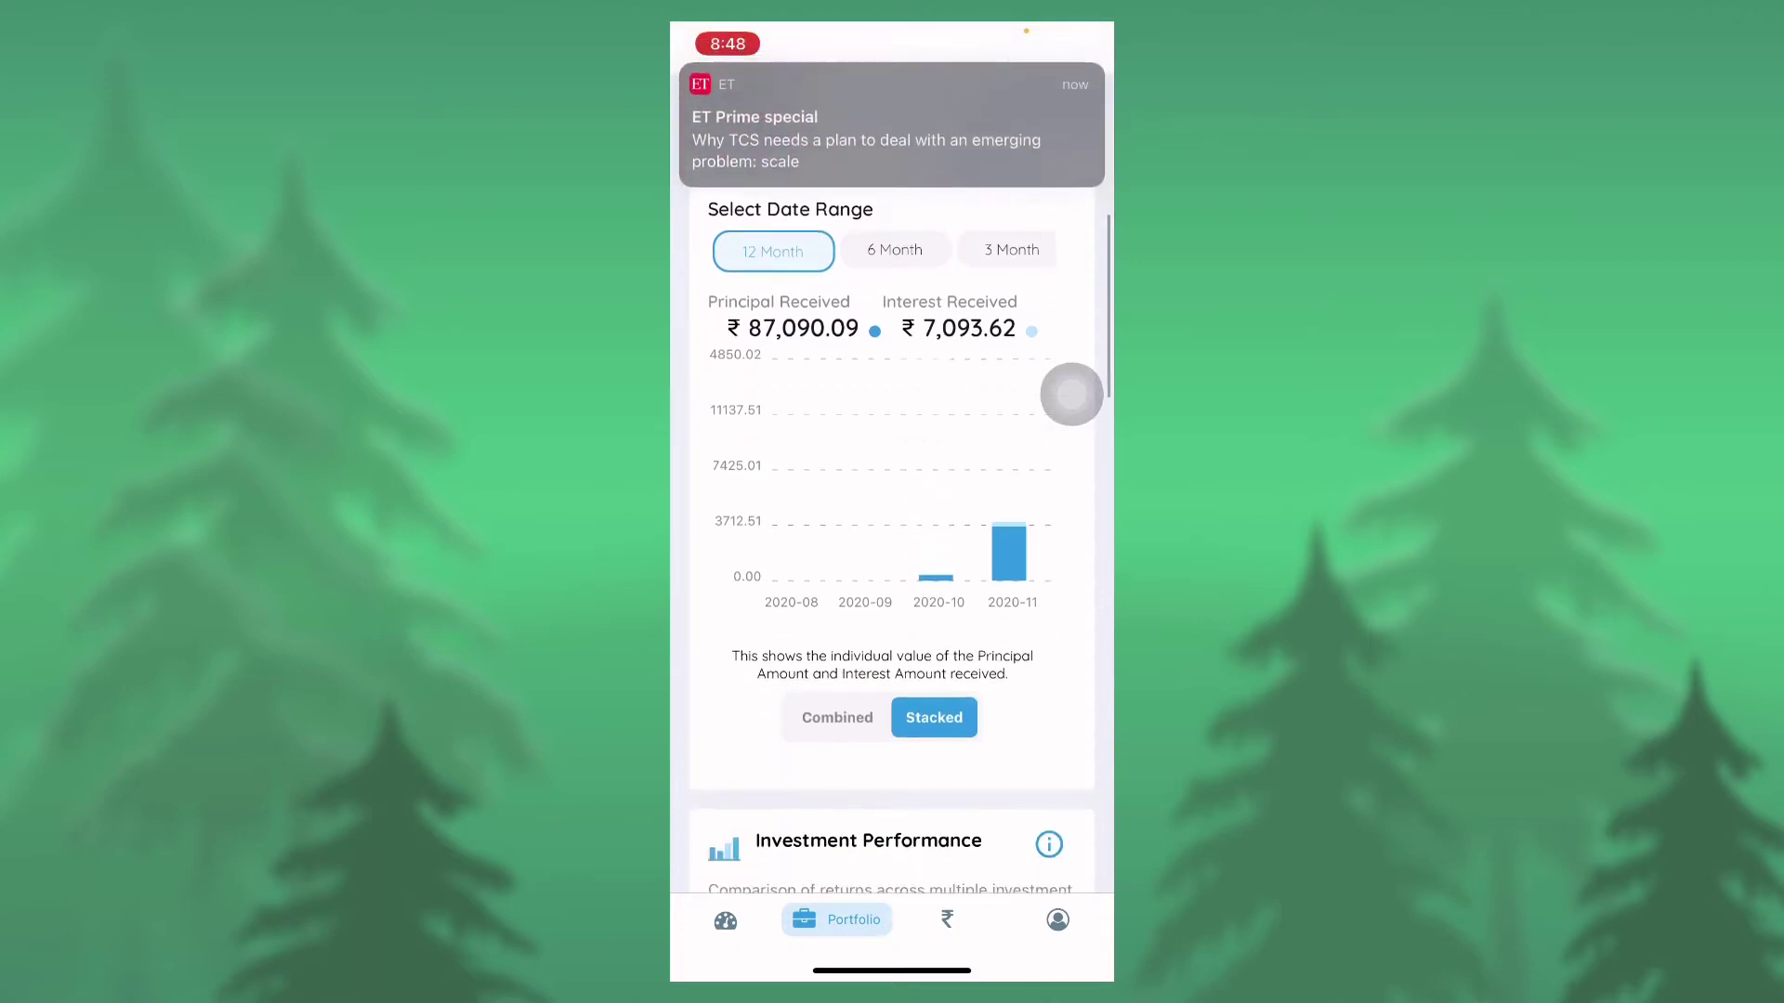
scroll(892, 557, up, 3)
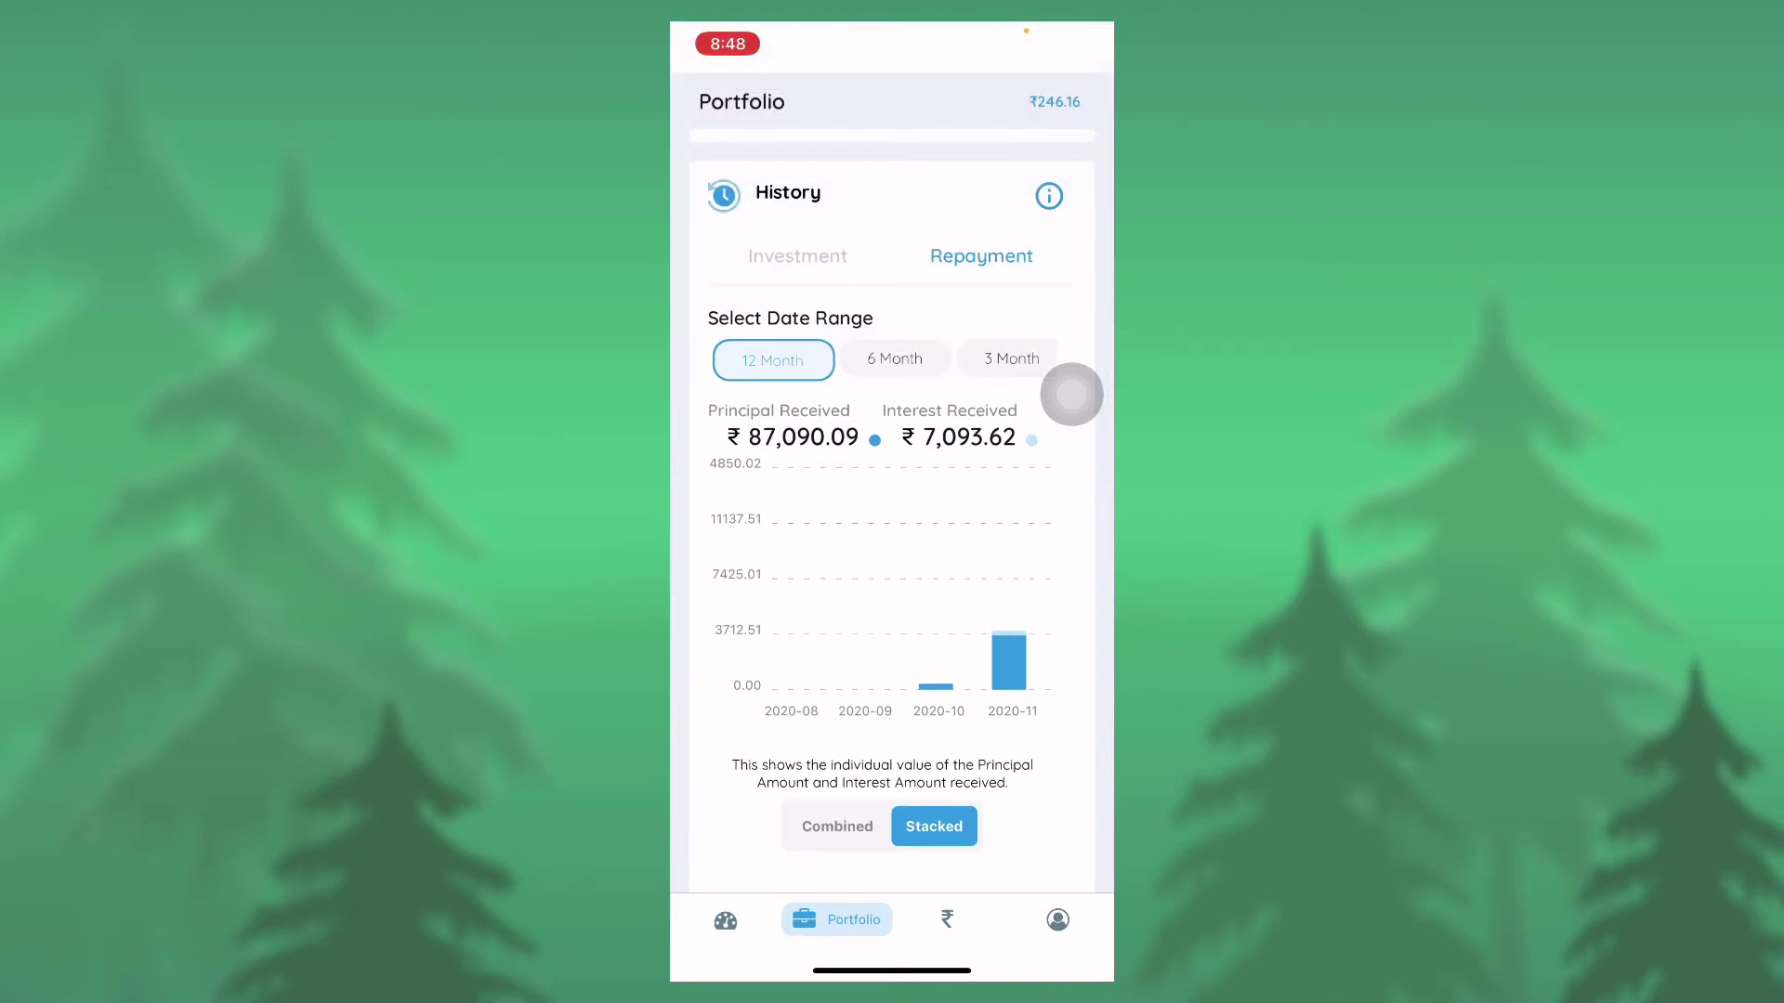
scroll(1071, 394, up, 2)
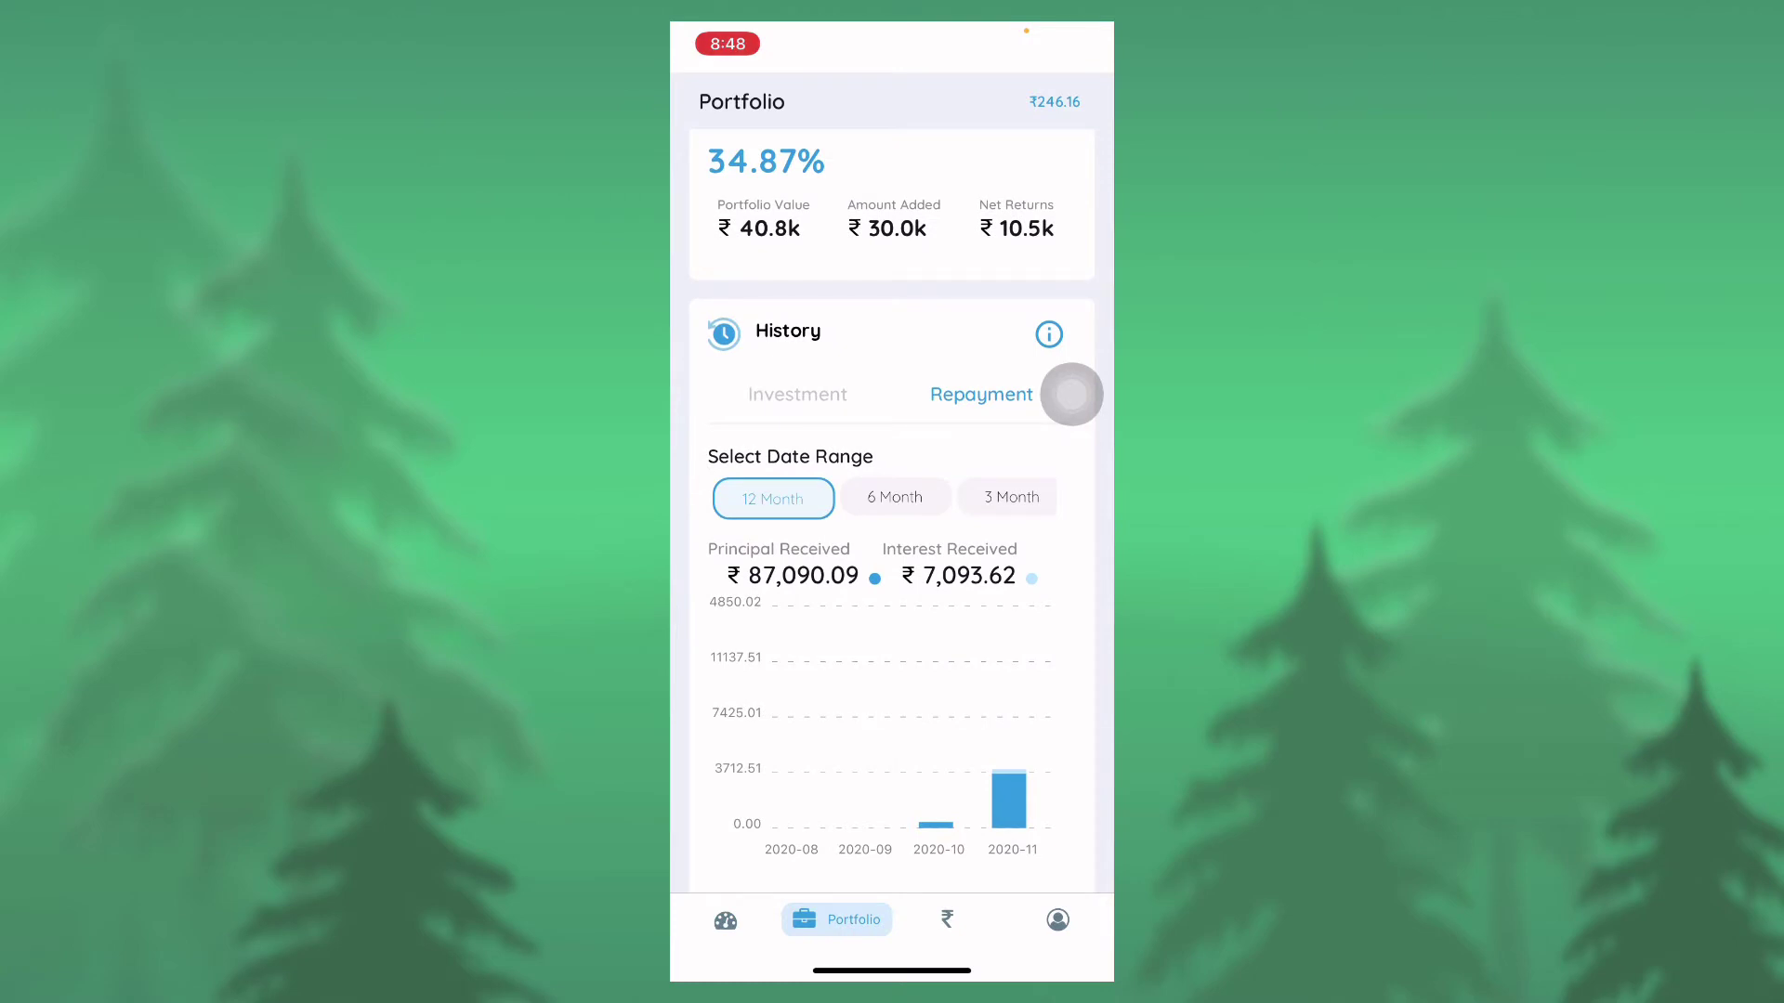
scroll(1070, 394, down, 1)
scroll(1071, 394, down, 4)
scroll(1072, 395, down, 3)
scroll(1070, 395, down, 1)
scroll(1070, 395, down, 5)
scroll(1071, 395, down, 1)
scroll(1071, 395, up, 2)
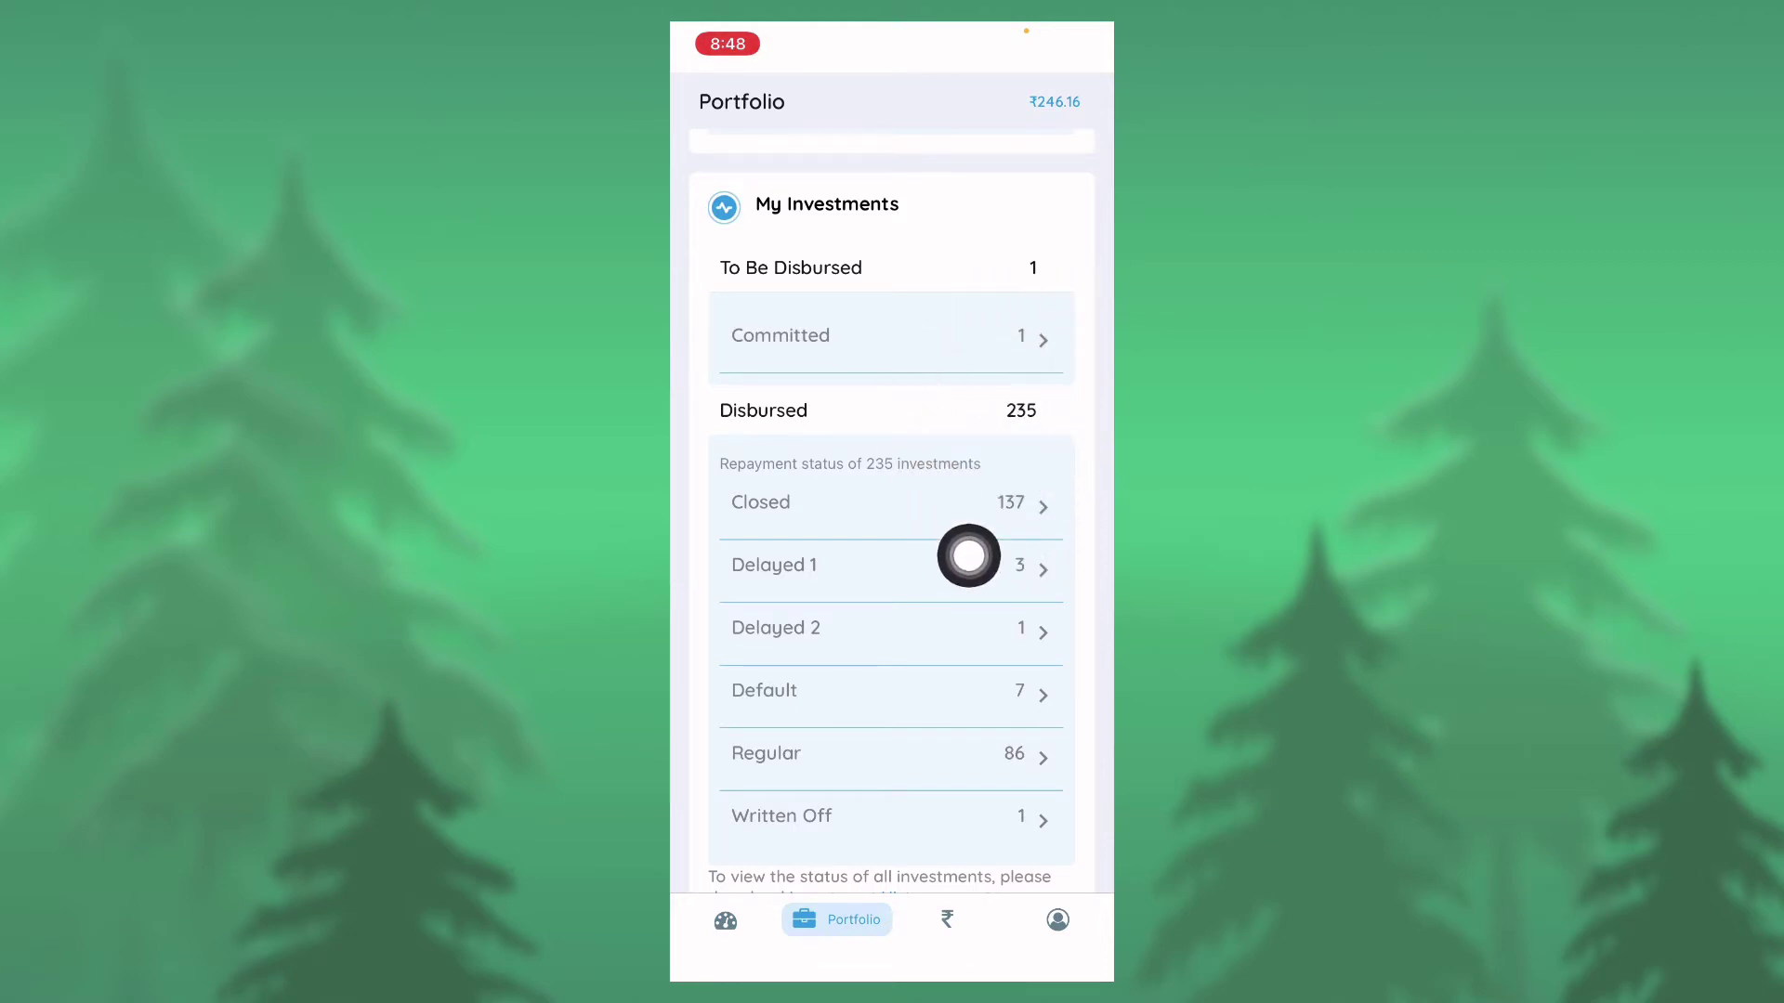
scroll(1070, 324, down, 2)
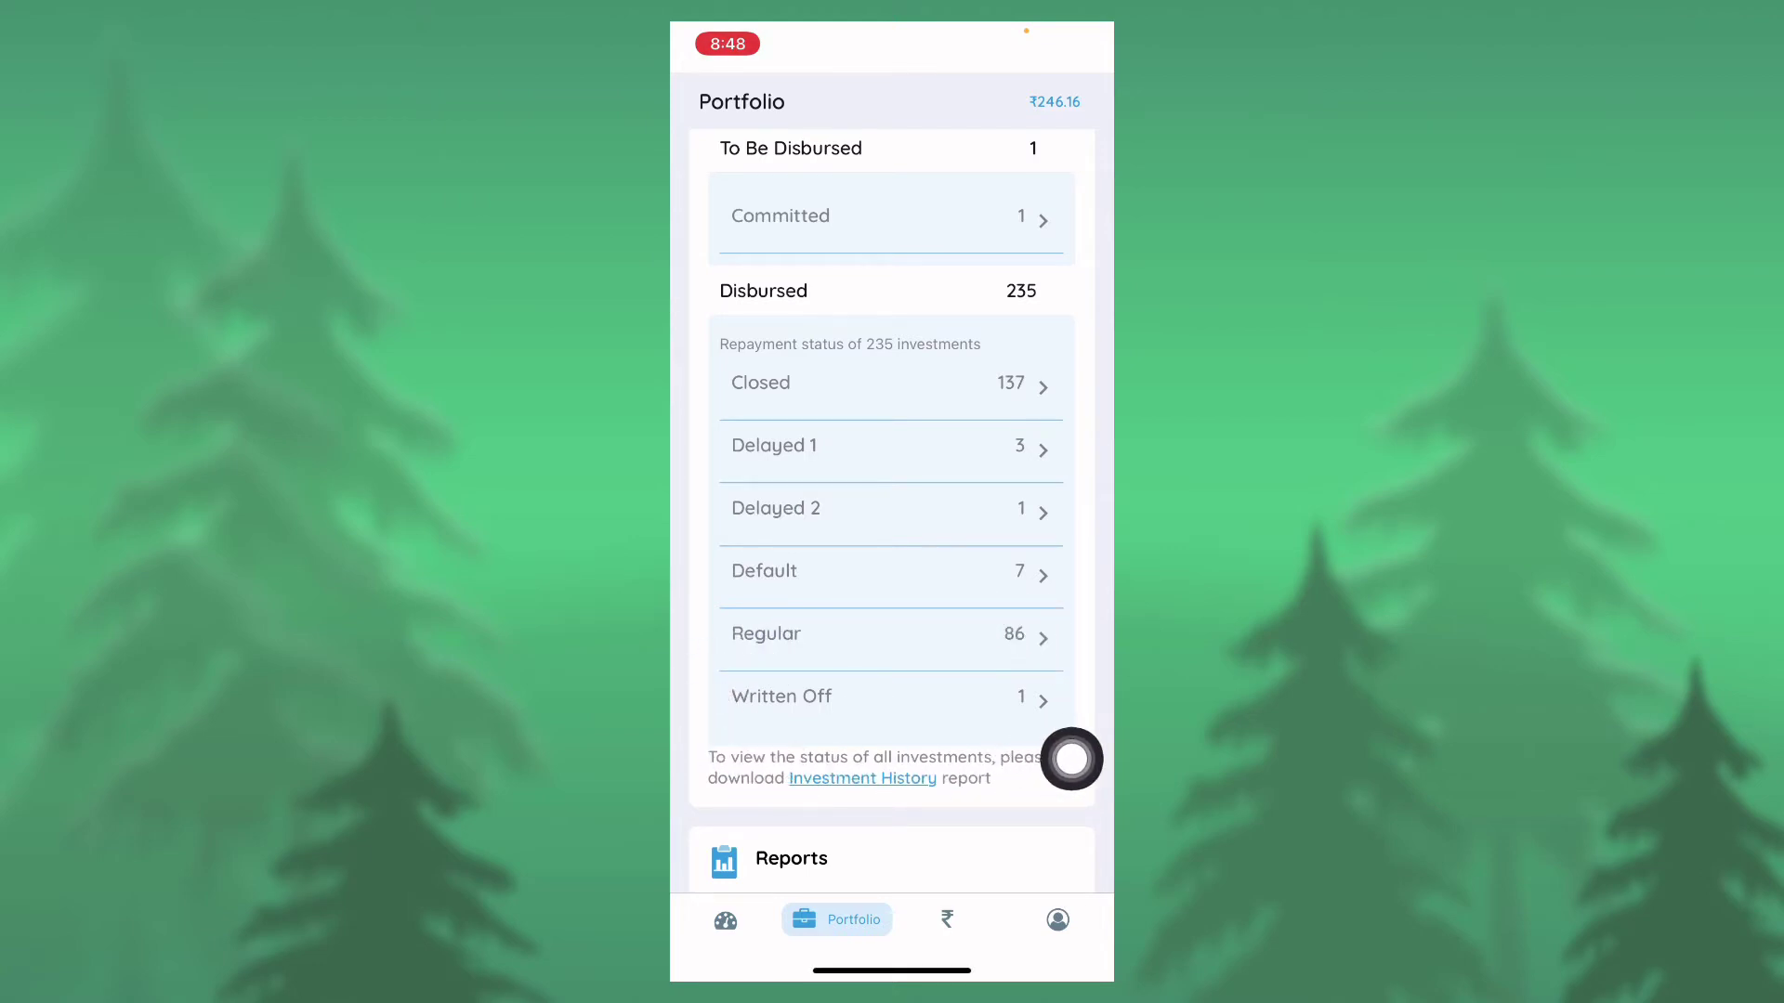
click(1069, 750)
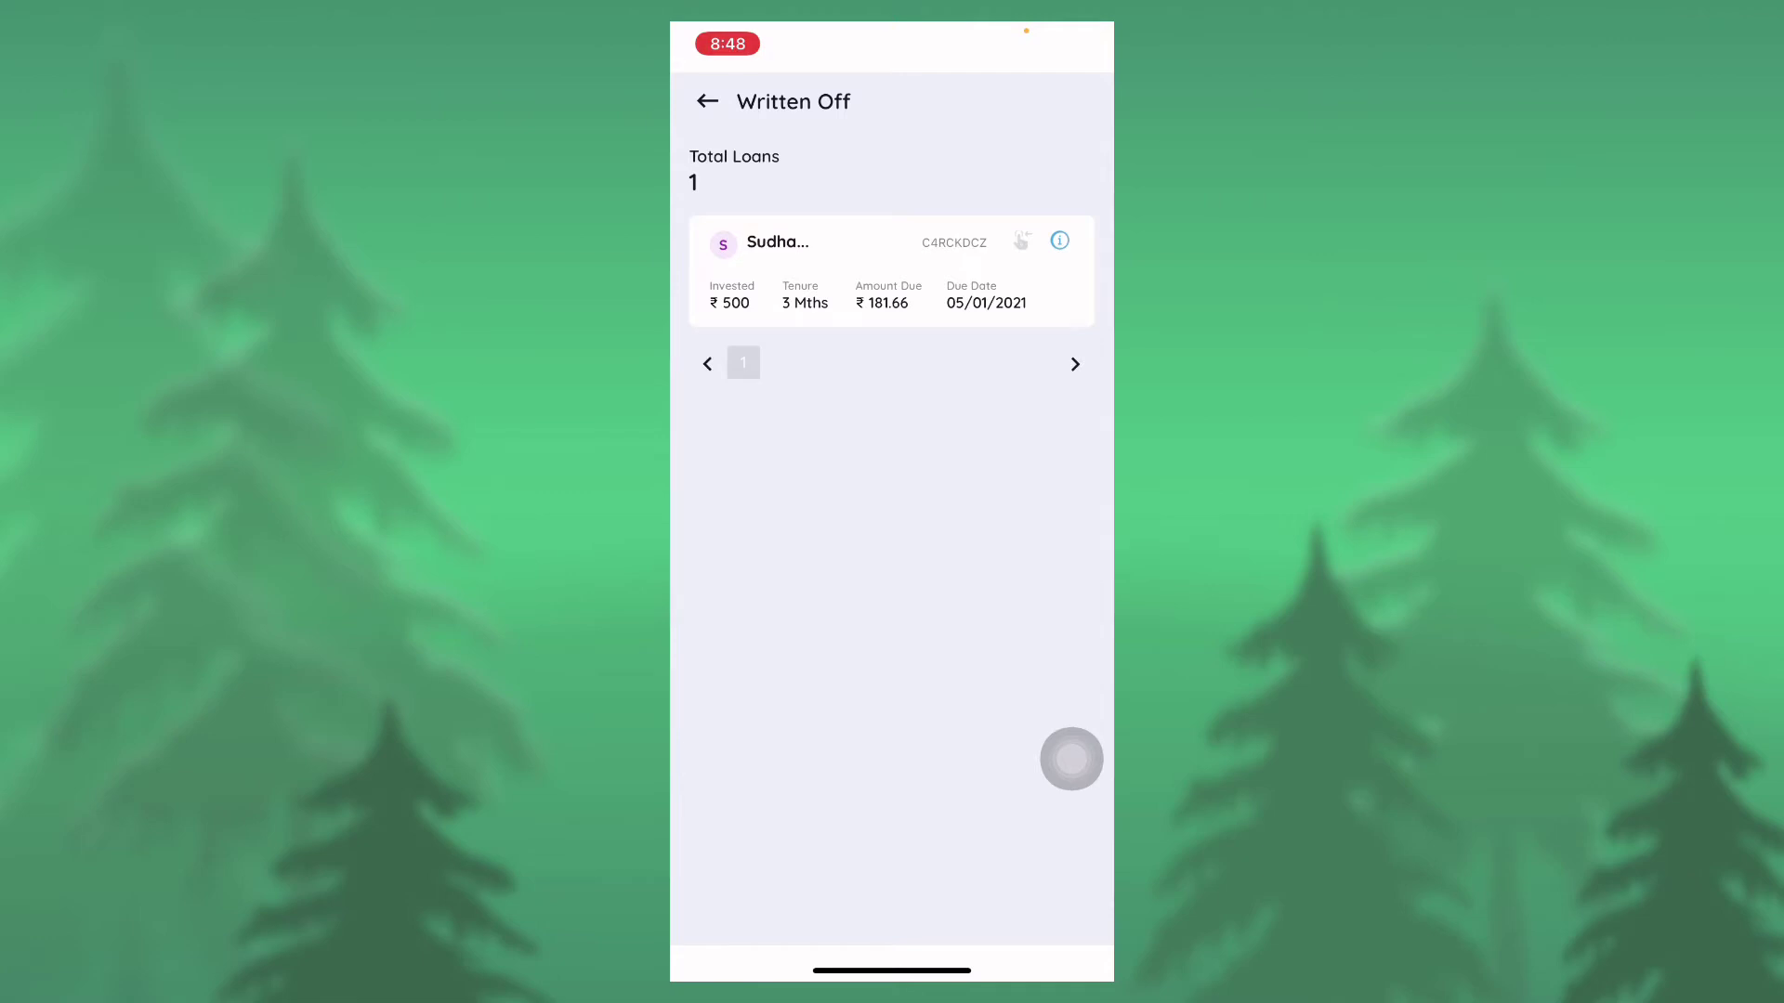
click(707, 101)
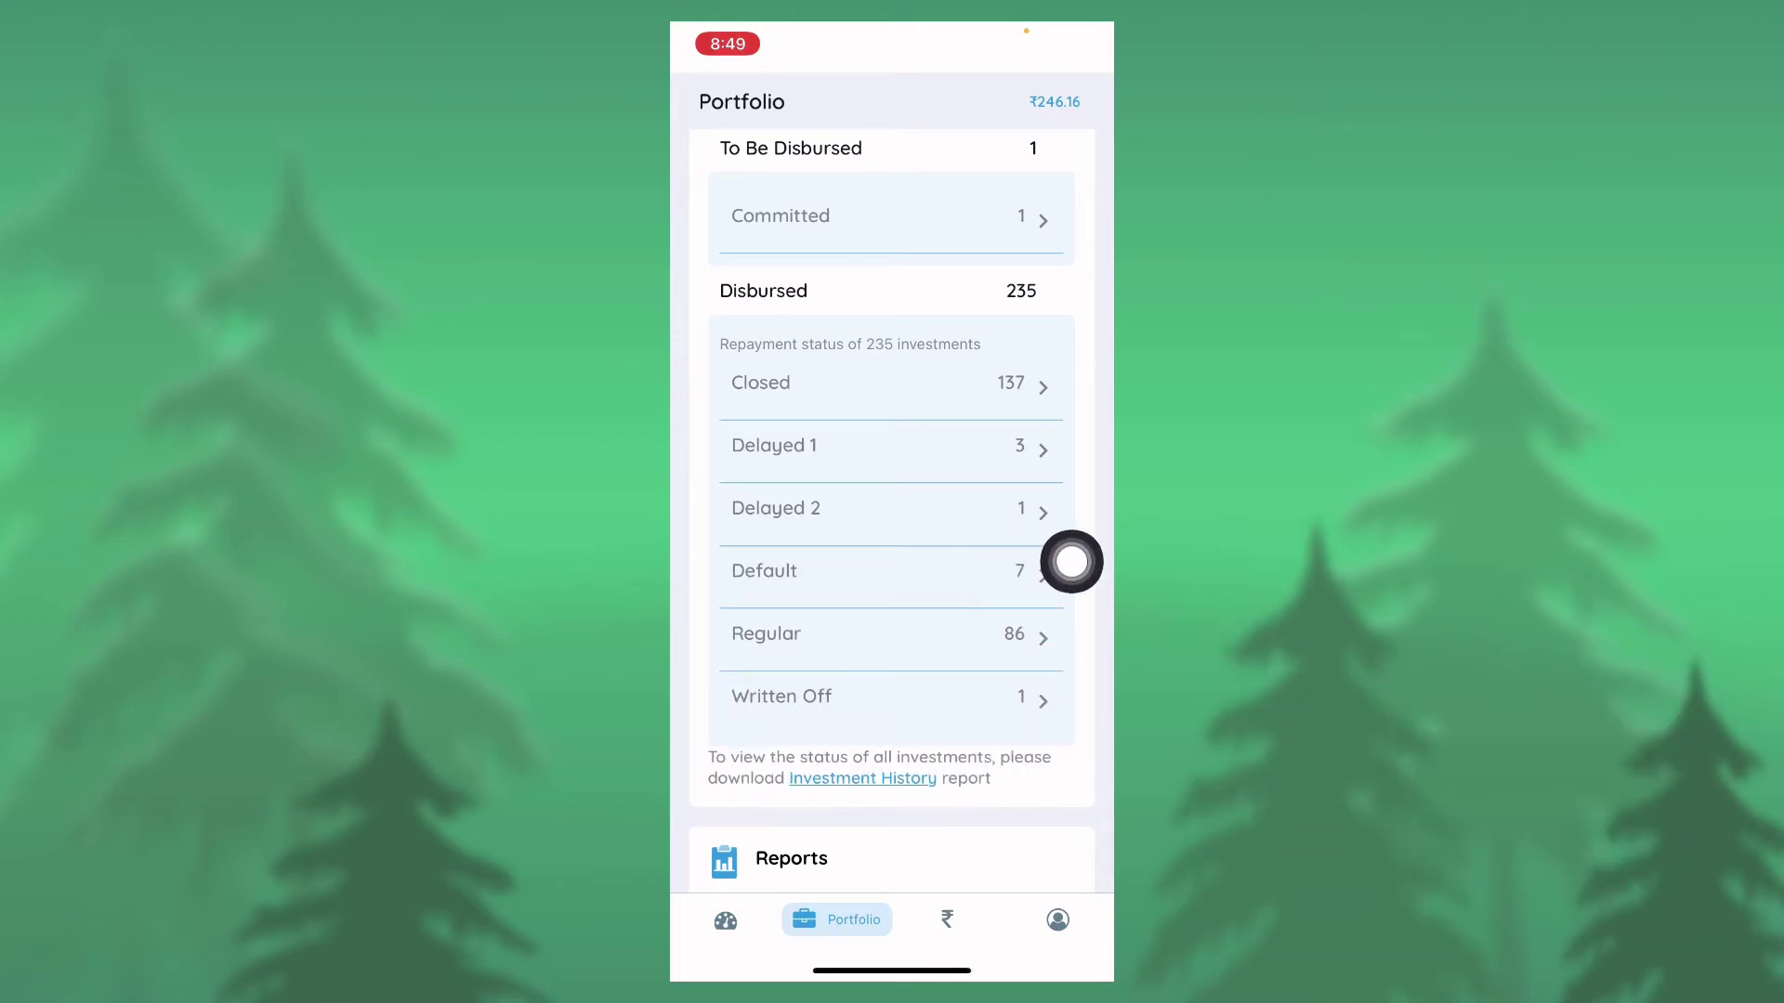
scroll(1070, 562, up, 1)
scroll(1070, 562, down, 1)
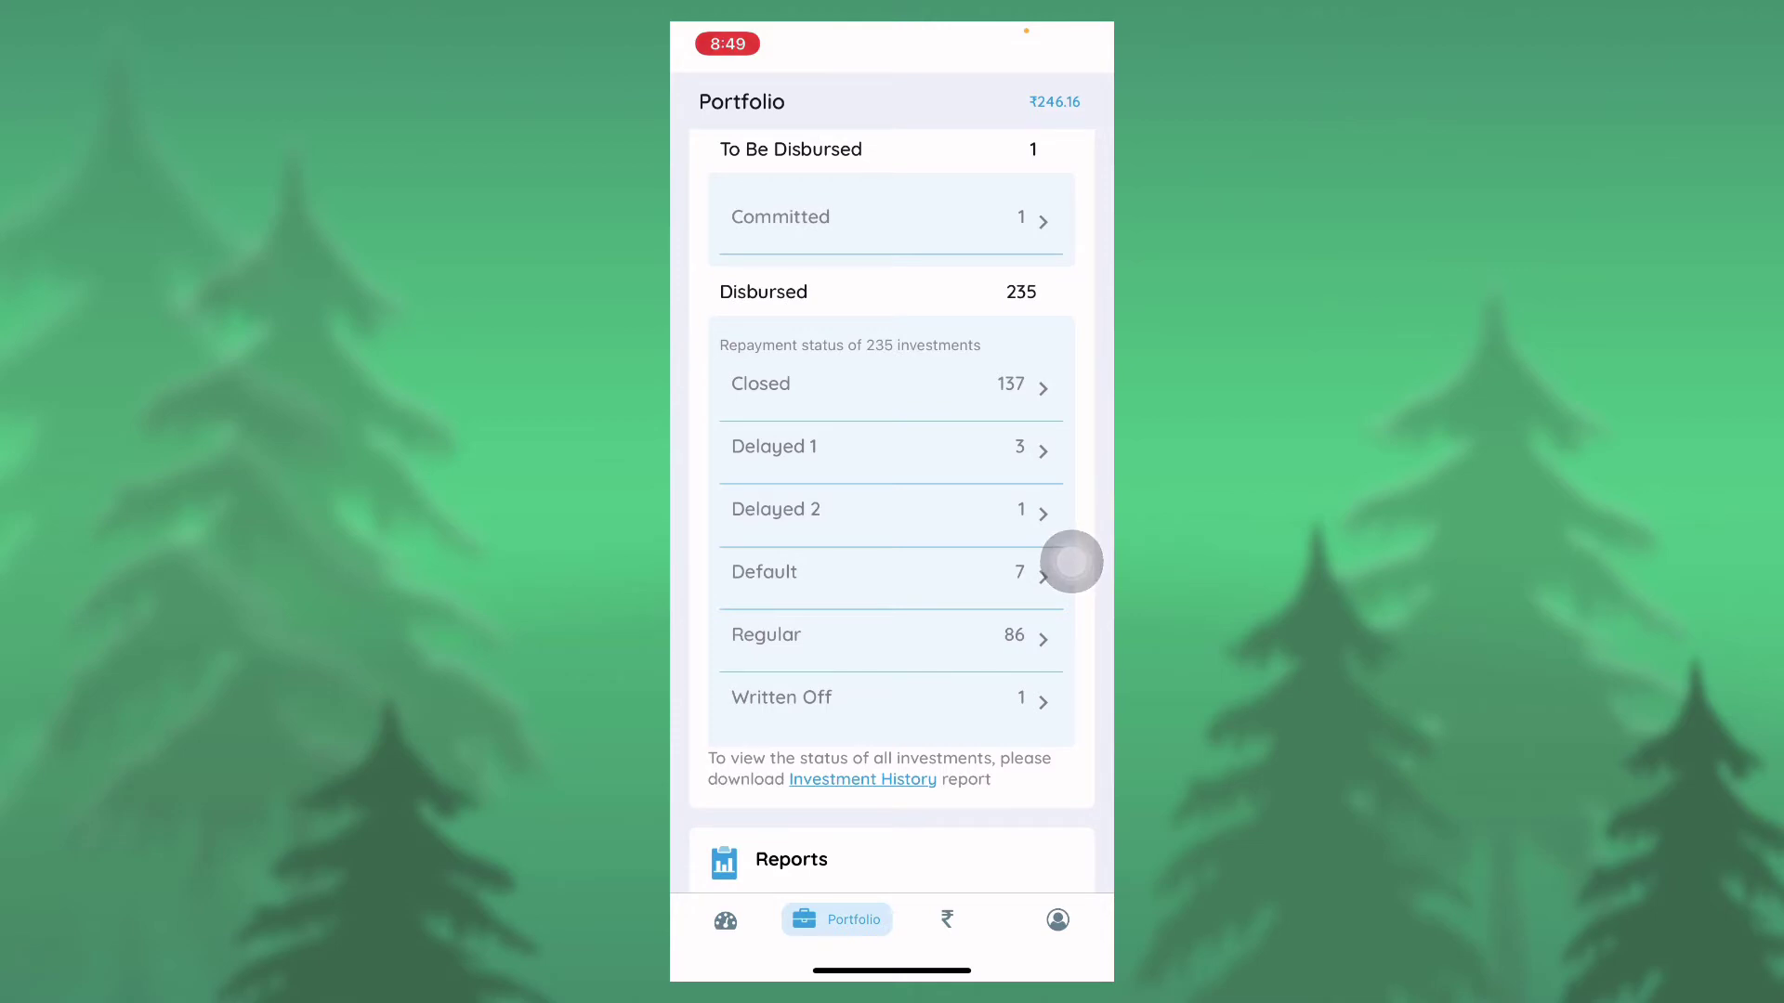
scroll(1071, 562, up, 2)
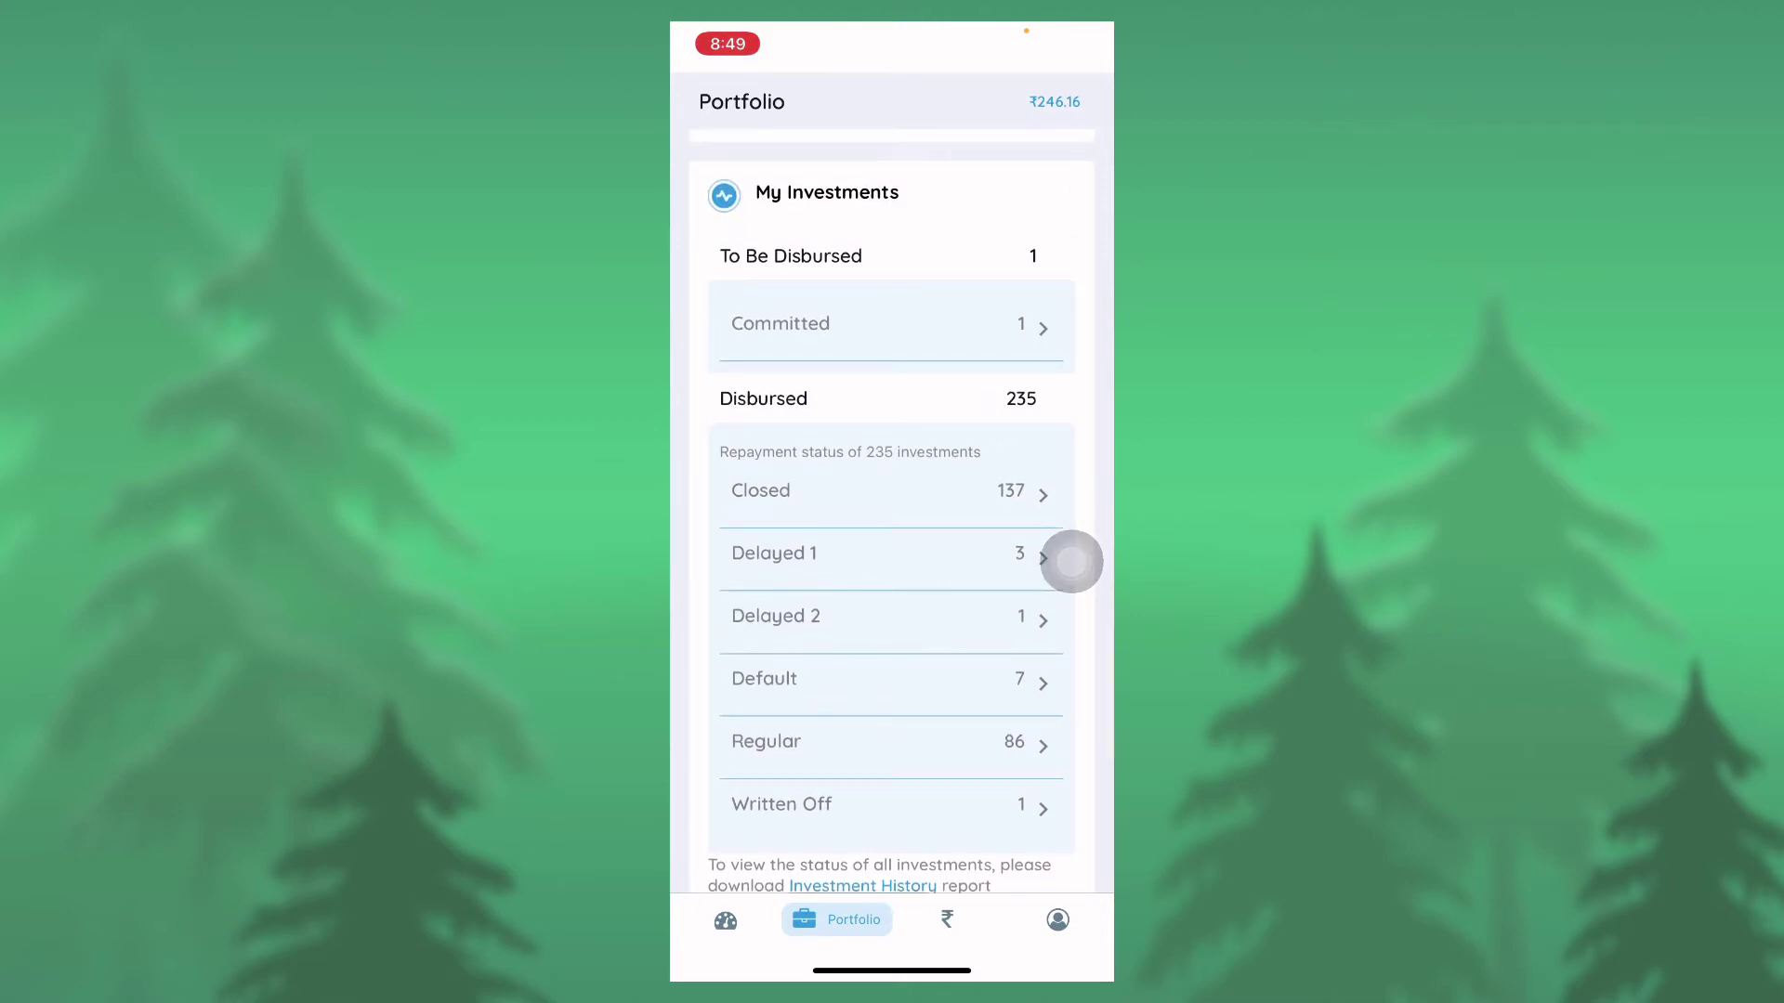
scroll(1071, 562, up, 5)
scroll(1071, 562, up, 5)
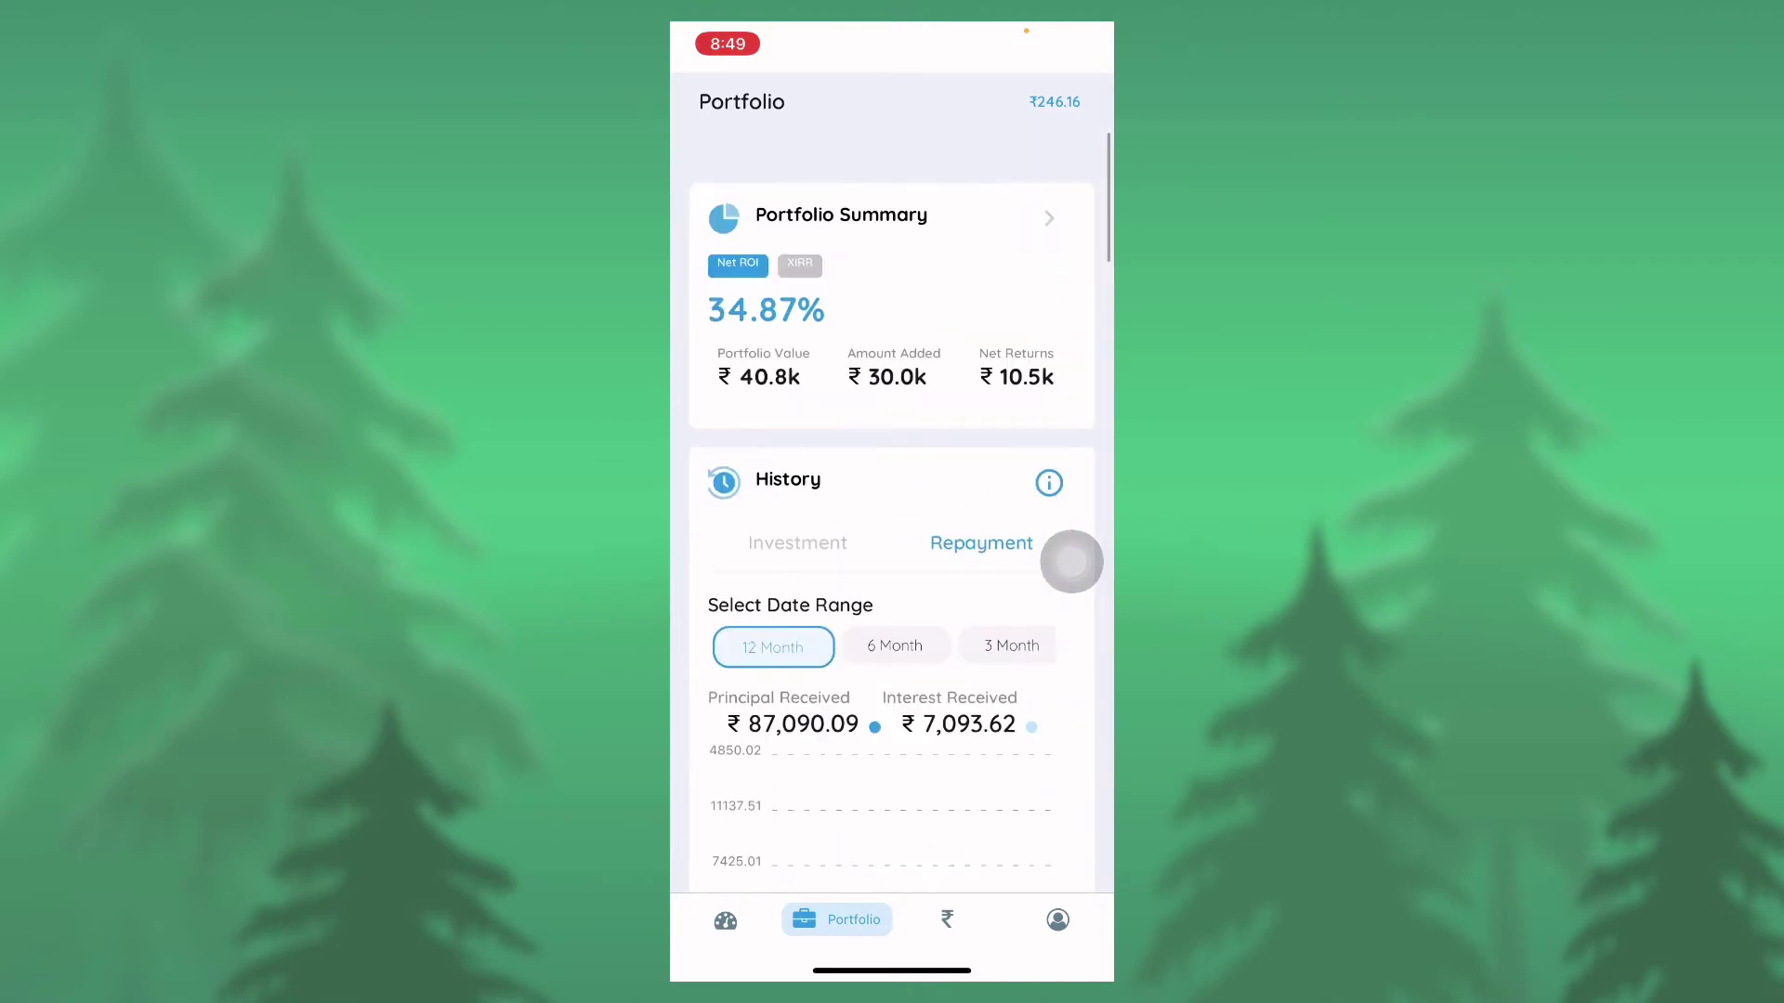
scroll(1070, 562, up, 4)
scroll(893, 502, up, 5)
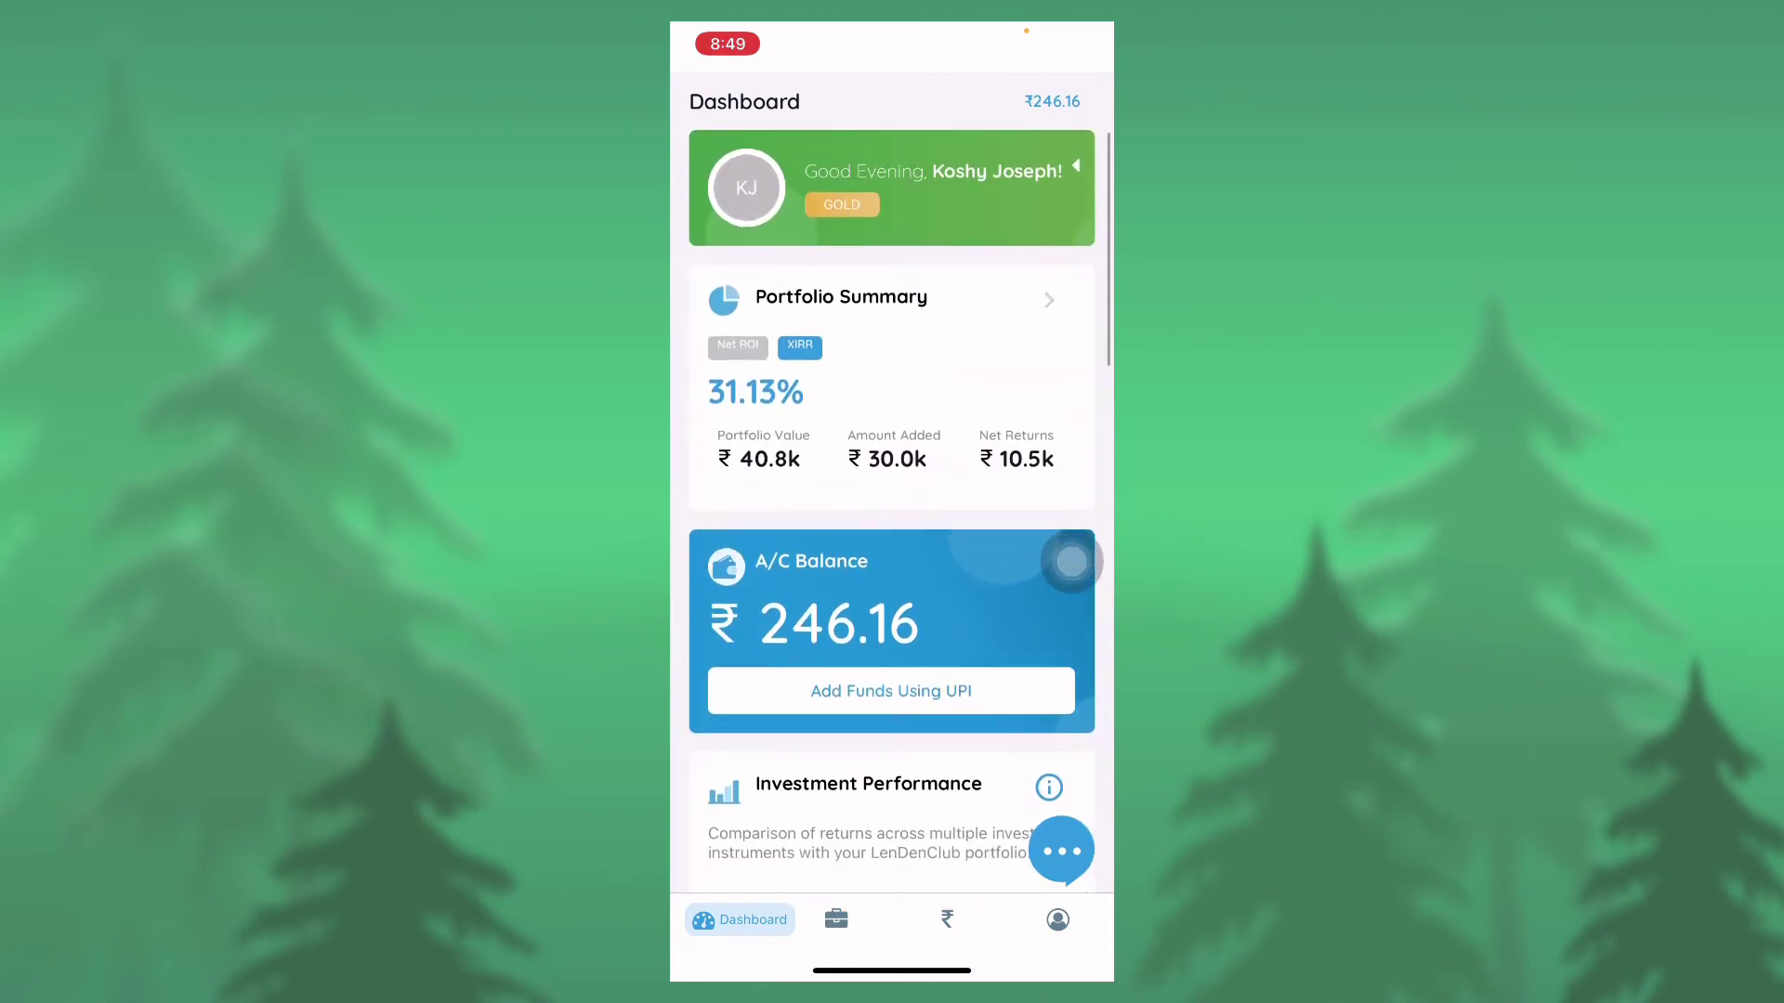
Step: View the detailed Portfolio Summary breakdown, then close it to return to the dashboard
click(864, 335)
scroll(1071, 561, down, 5)
scroll(1071, 562, down, 4)
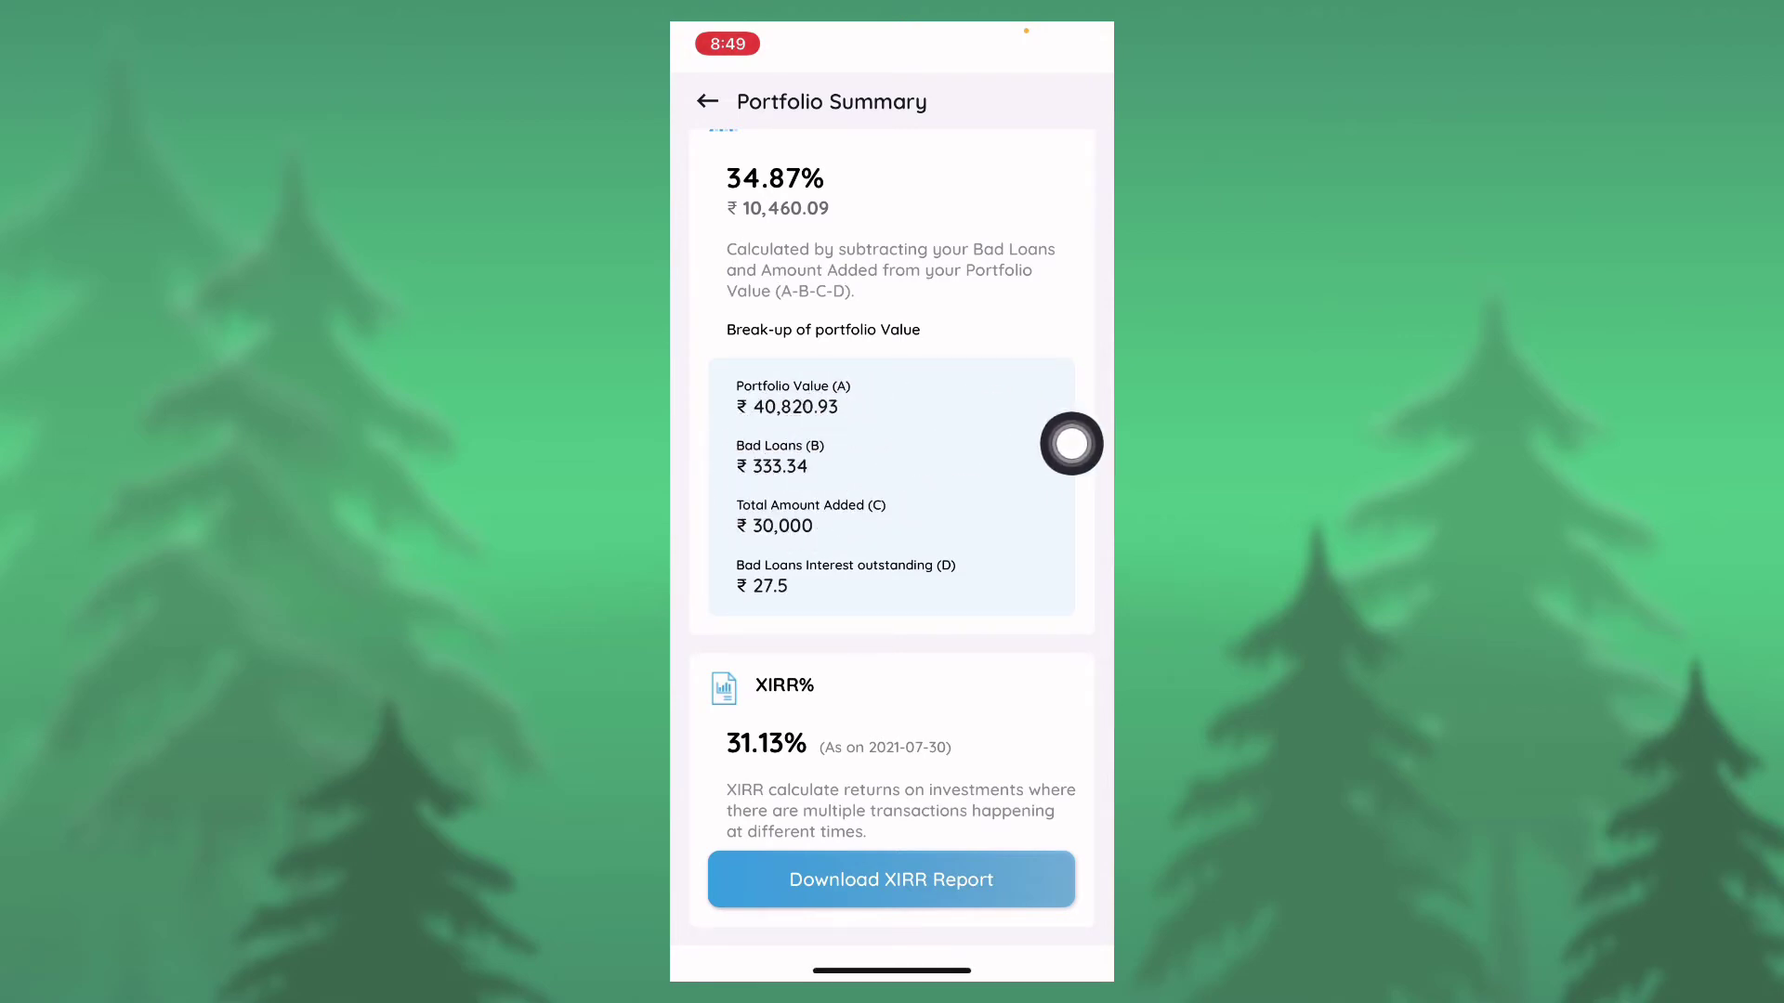
click(707, 101)
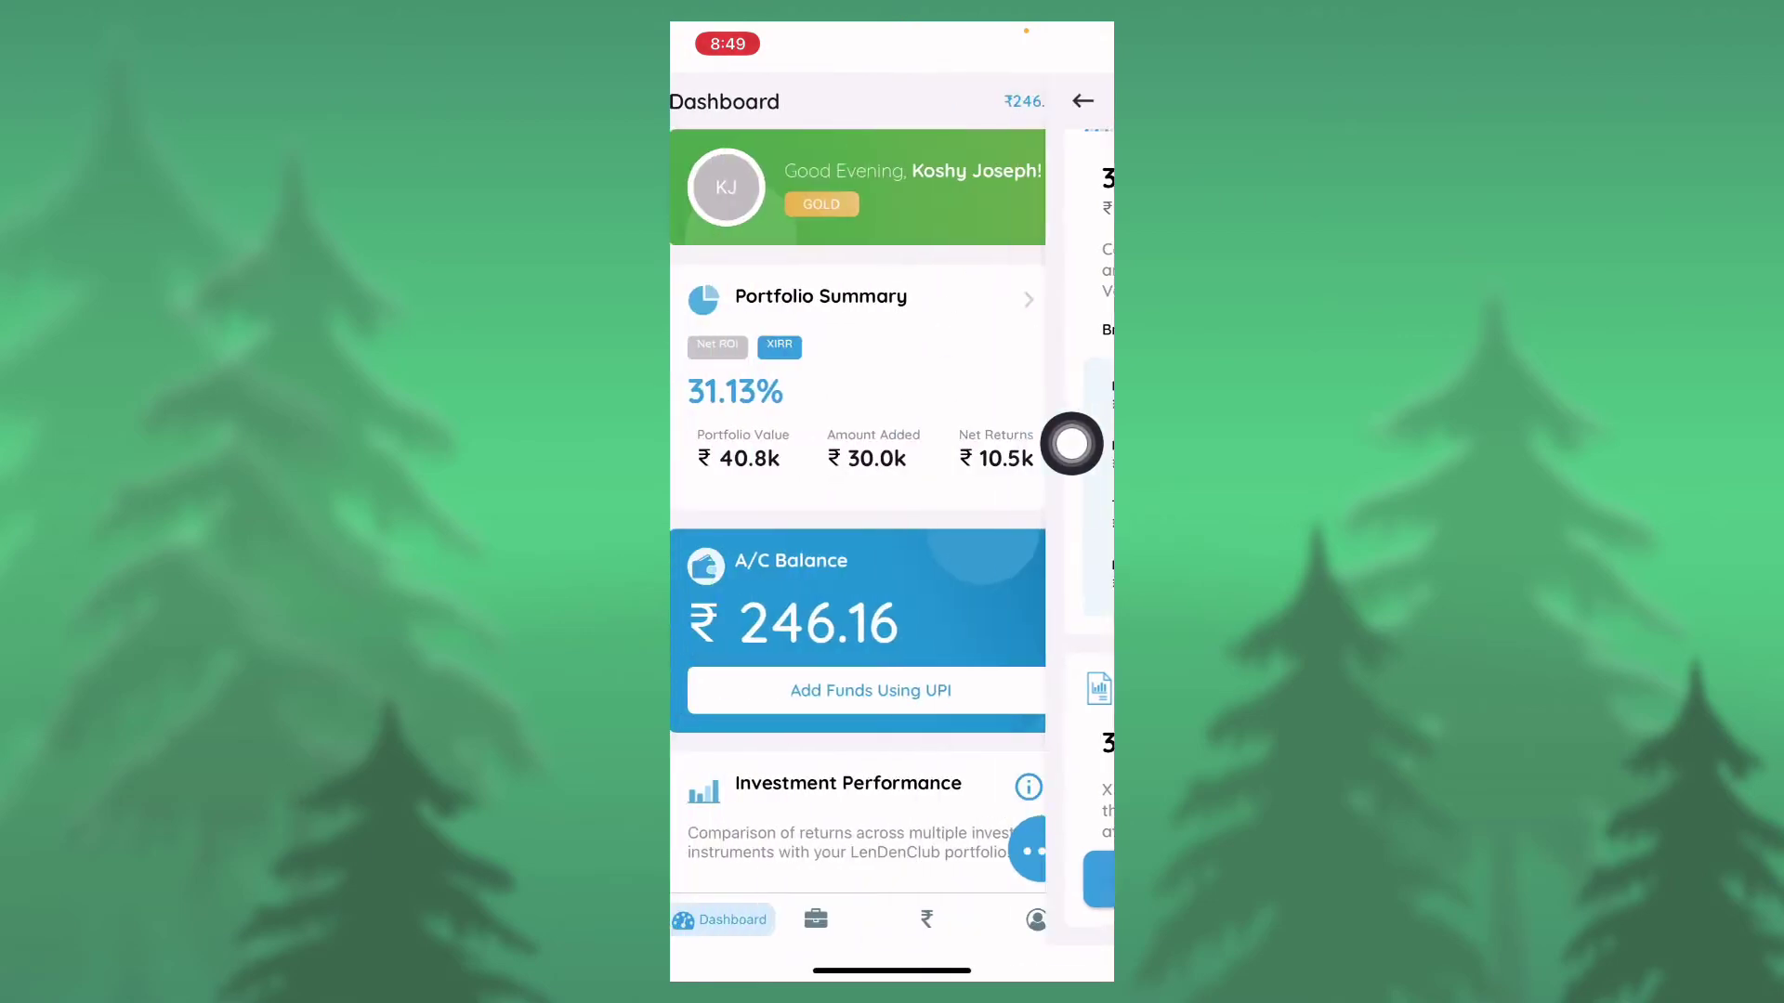
scroll(892, 557, down, 5)
scroll(892, 558, down, 3)
scroll(893, 557, down, 7)
Step: Switch to the Portfolio view showing 34.87% net ROI and 12-month repayments
click(837, 920)
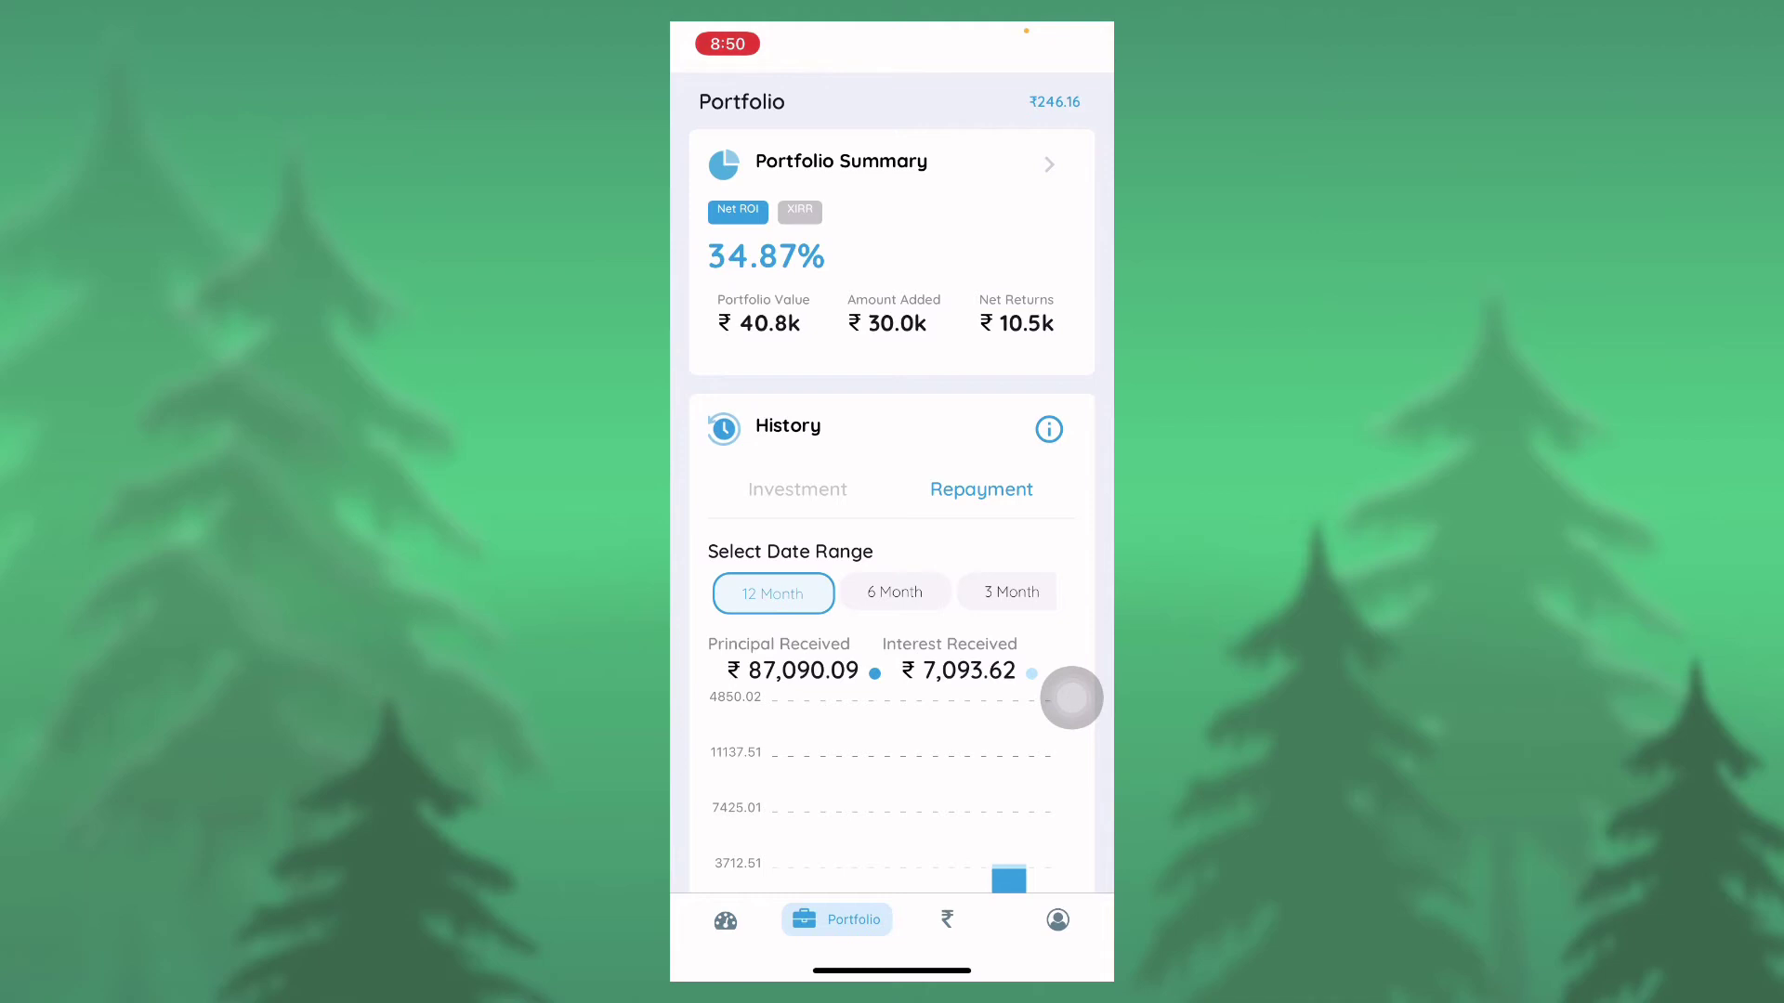
Step: Check Safari's ₹6,760.27 simple interest on ₹30,000 at 28%, then return to LenDenClub
drag(891, 971, 893, 627)
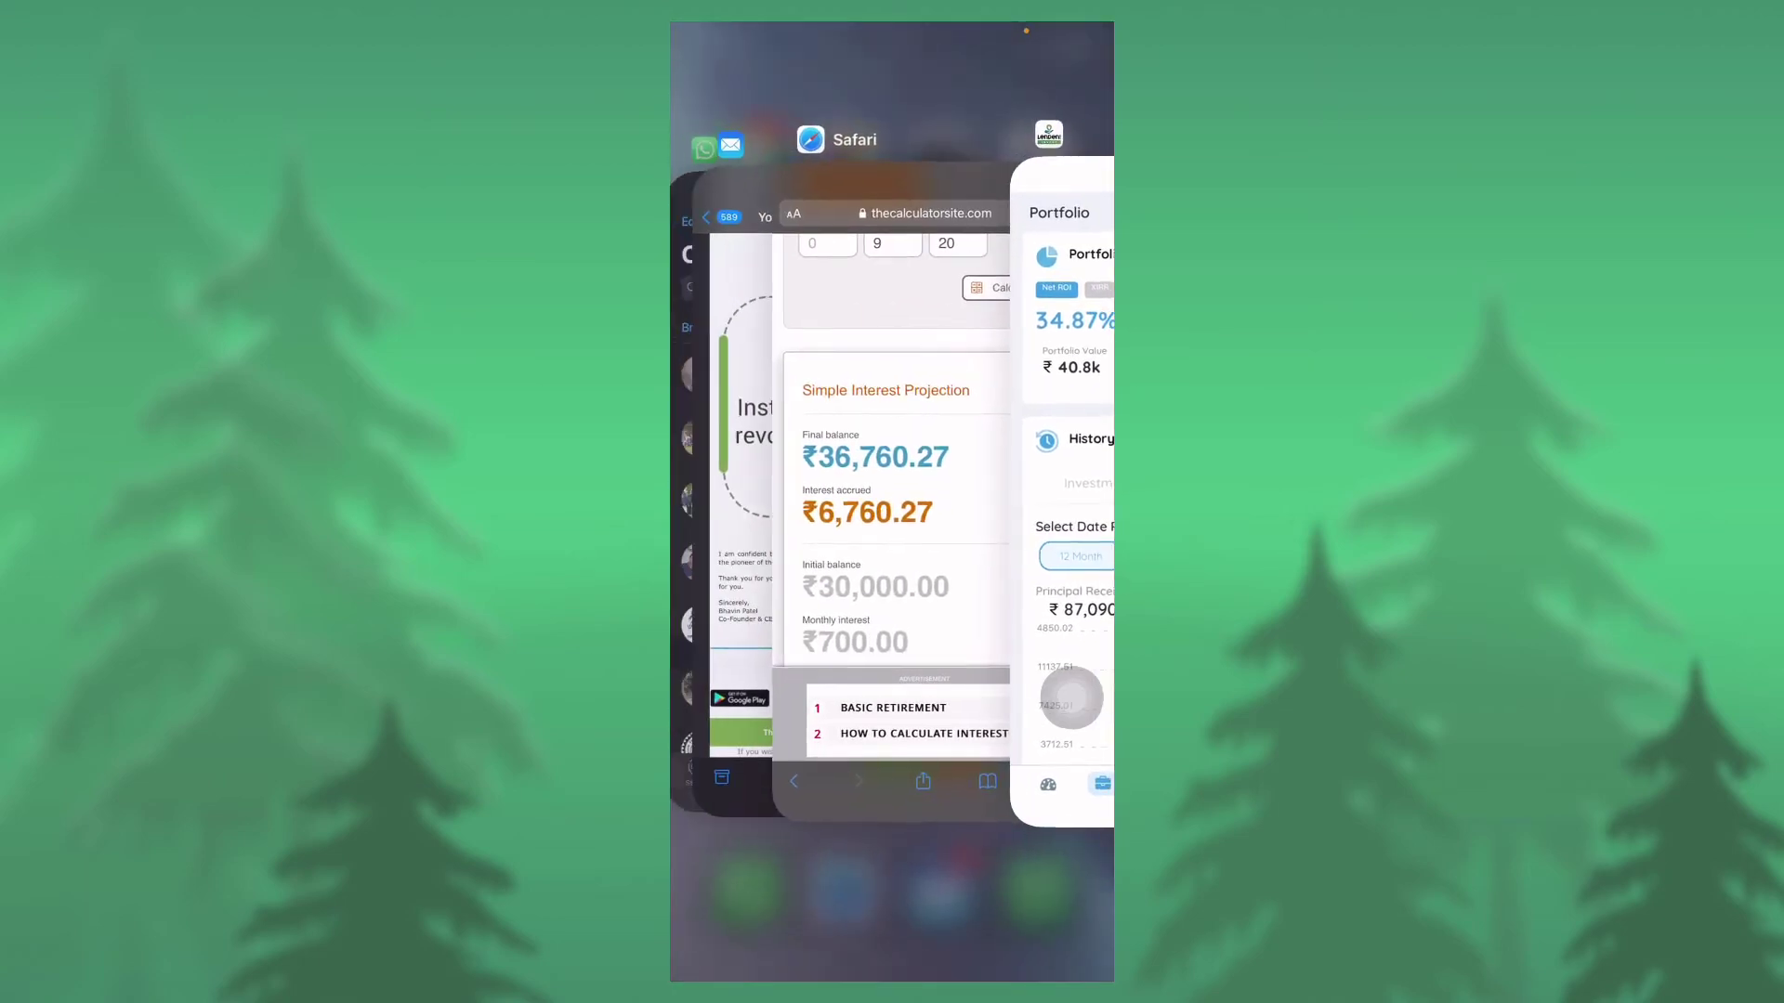
click(891, 558)
scroll(891, 487, up, 10)
scroll(892, 487, down, 5)
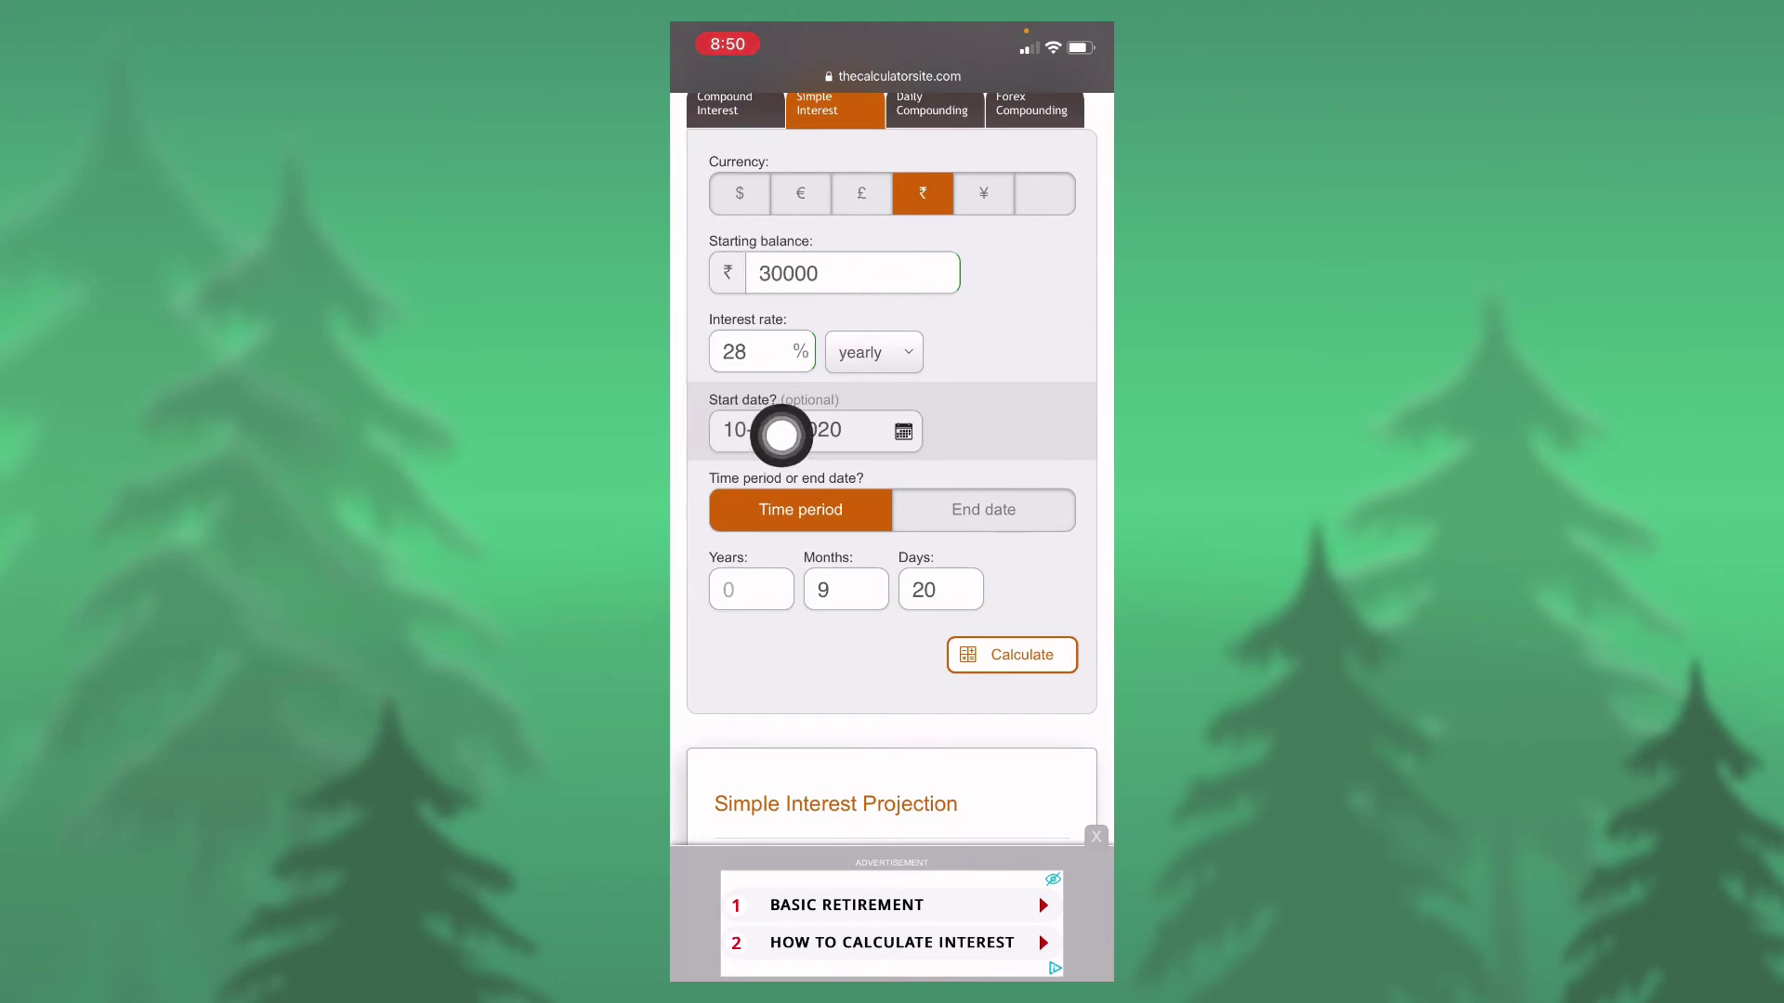
scroll(1069, 319, down, 5)
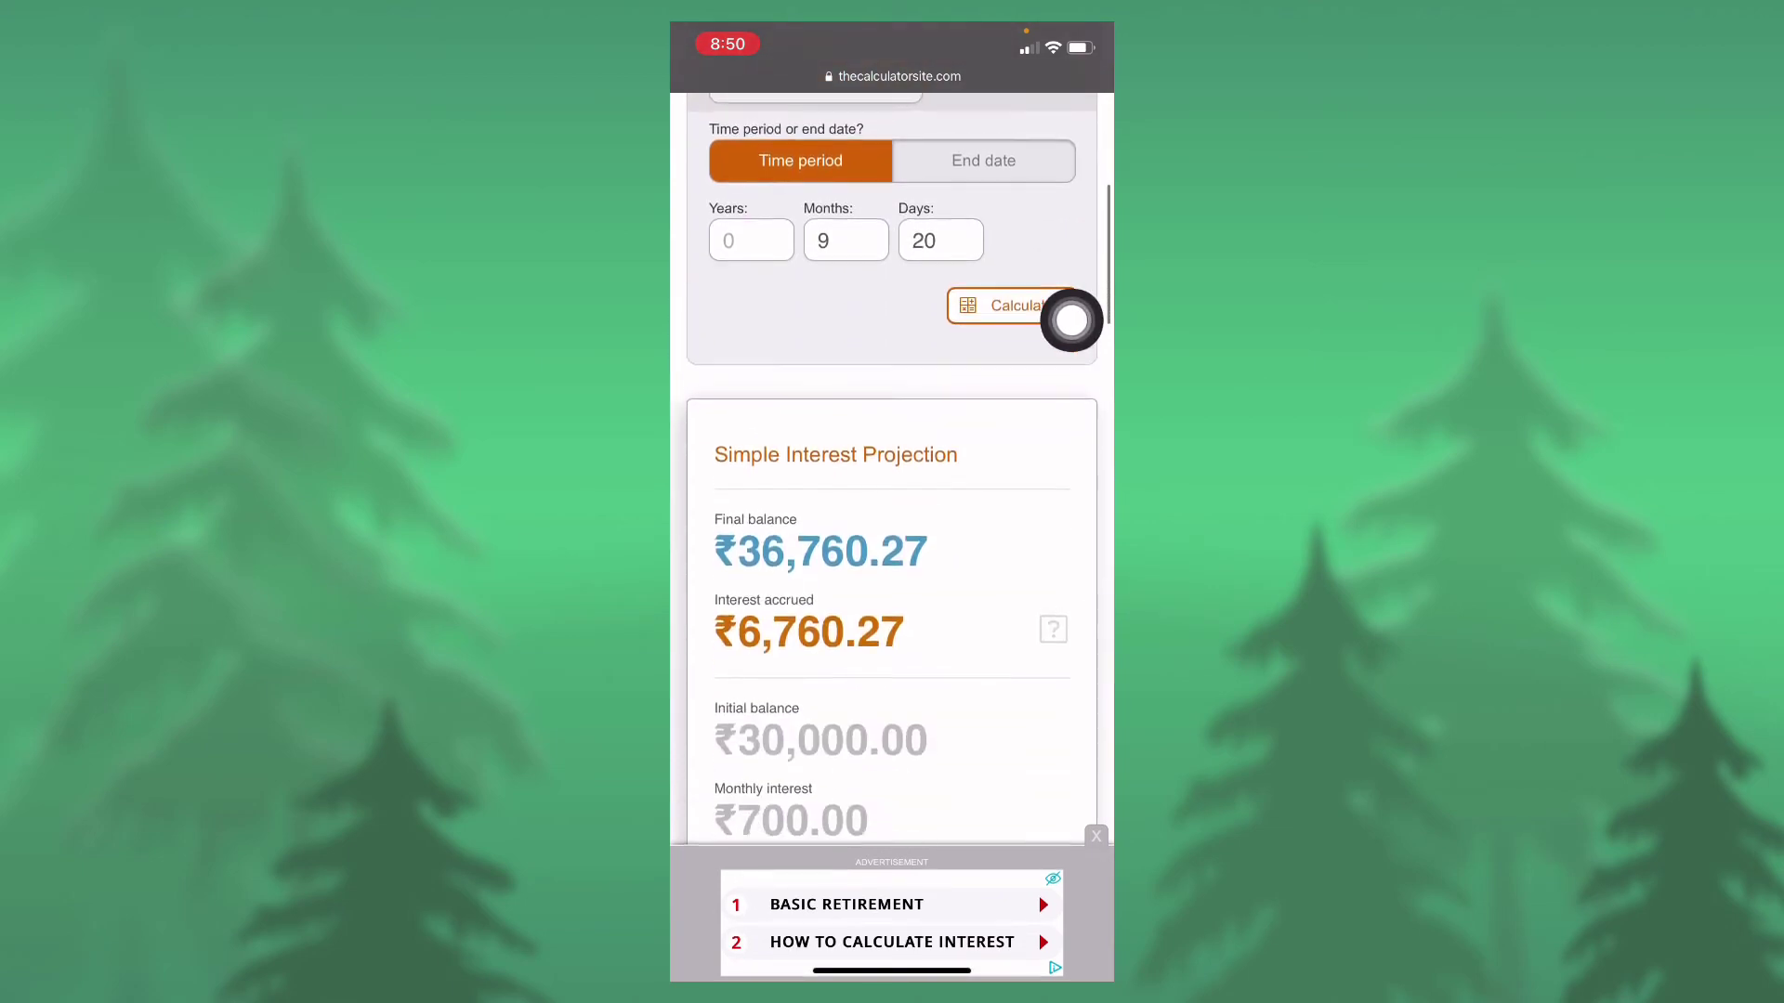
scroll(1069, 320, up, 4)
scroll(1070, 319, up, 1)
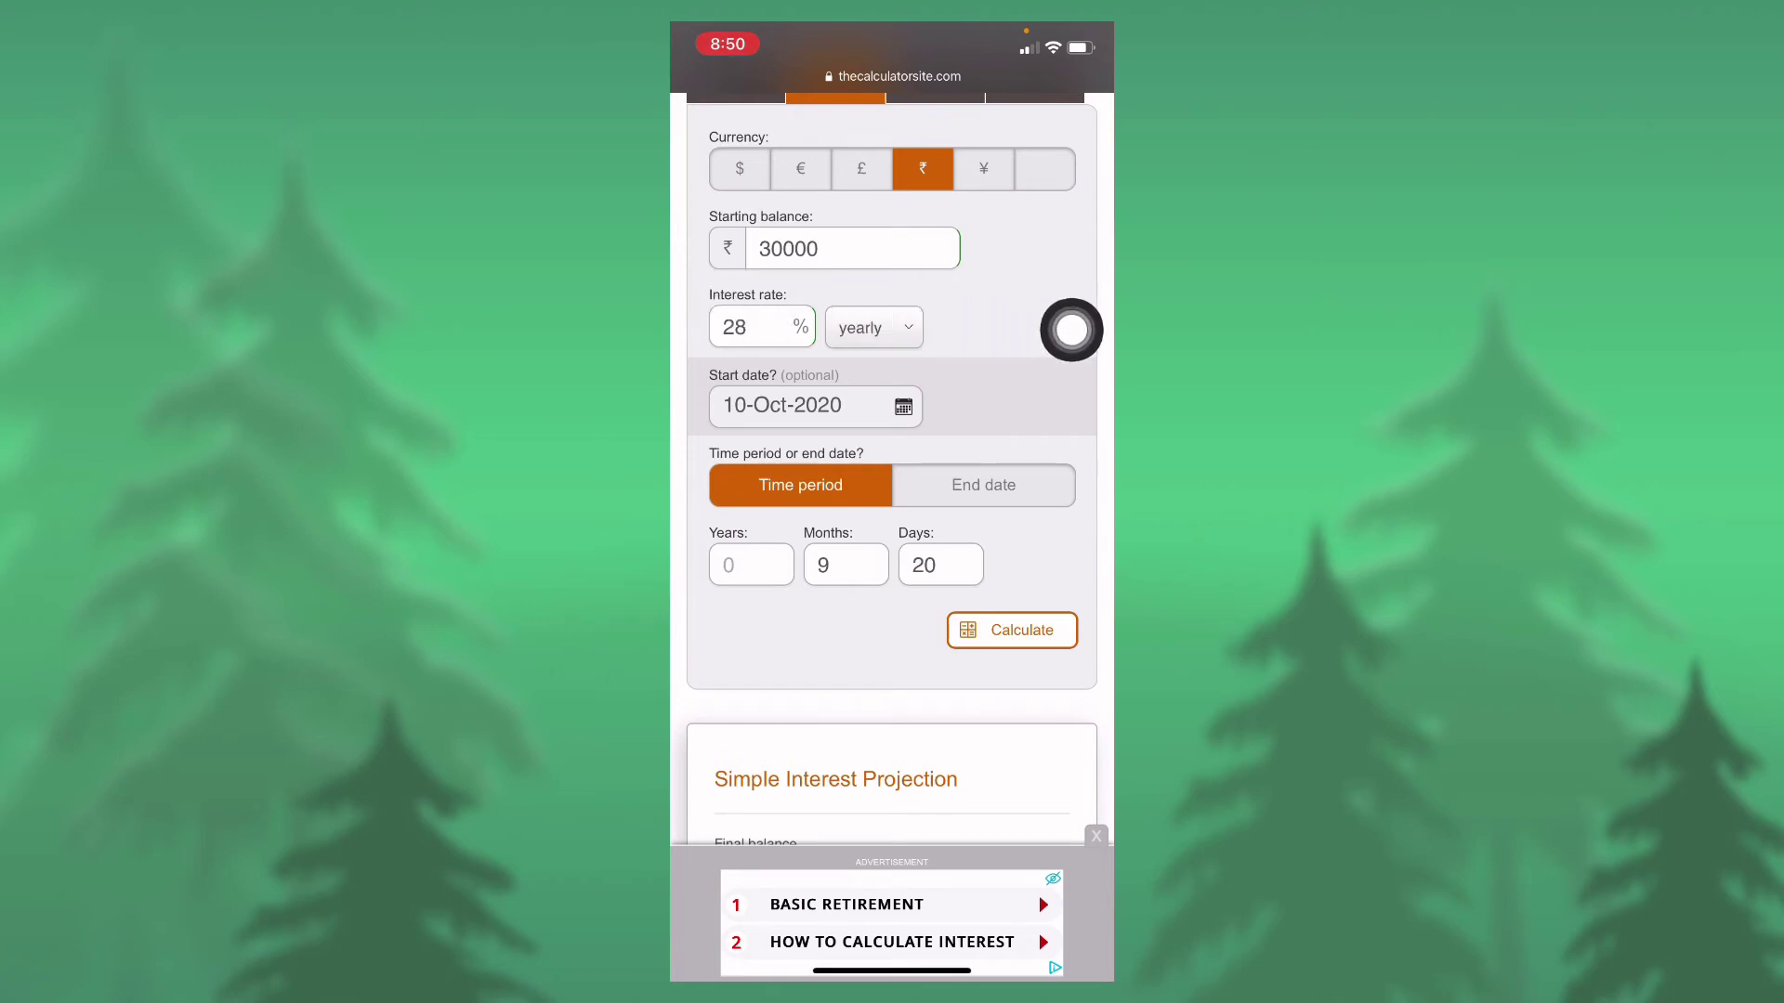
drag(893, 971, 1102, 972)
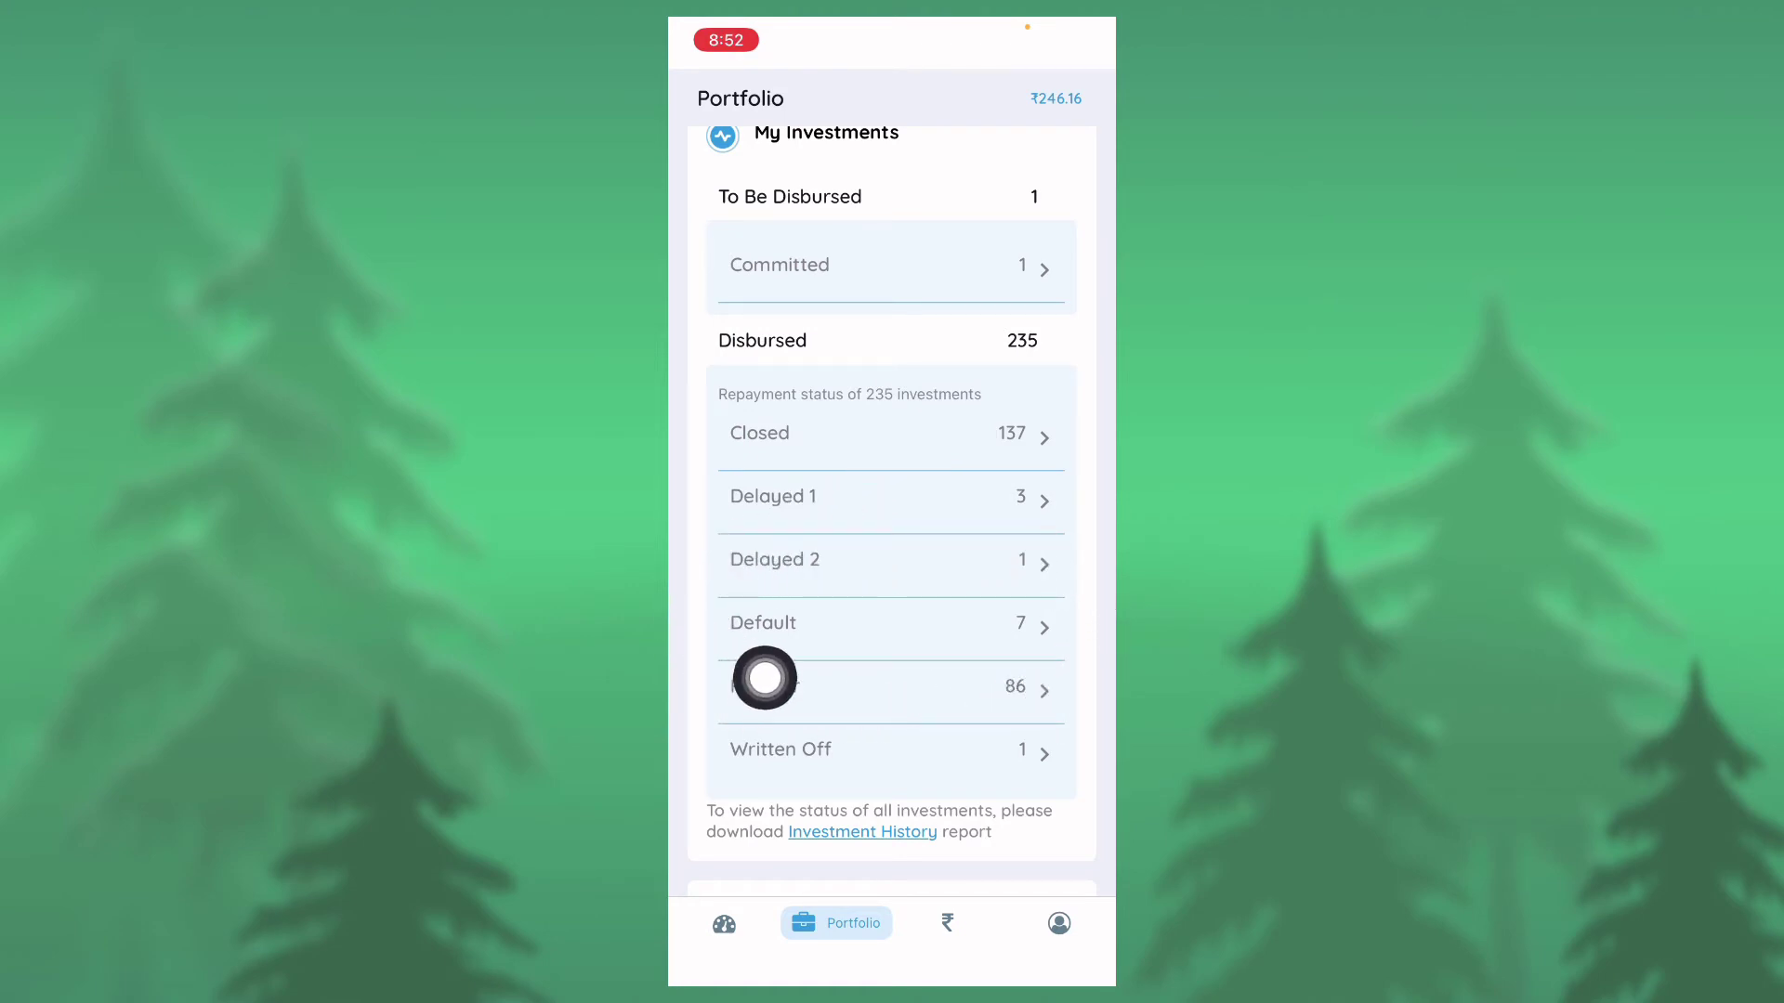
click(1073, 599)
scroll(1072, 600, down, 5)
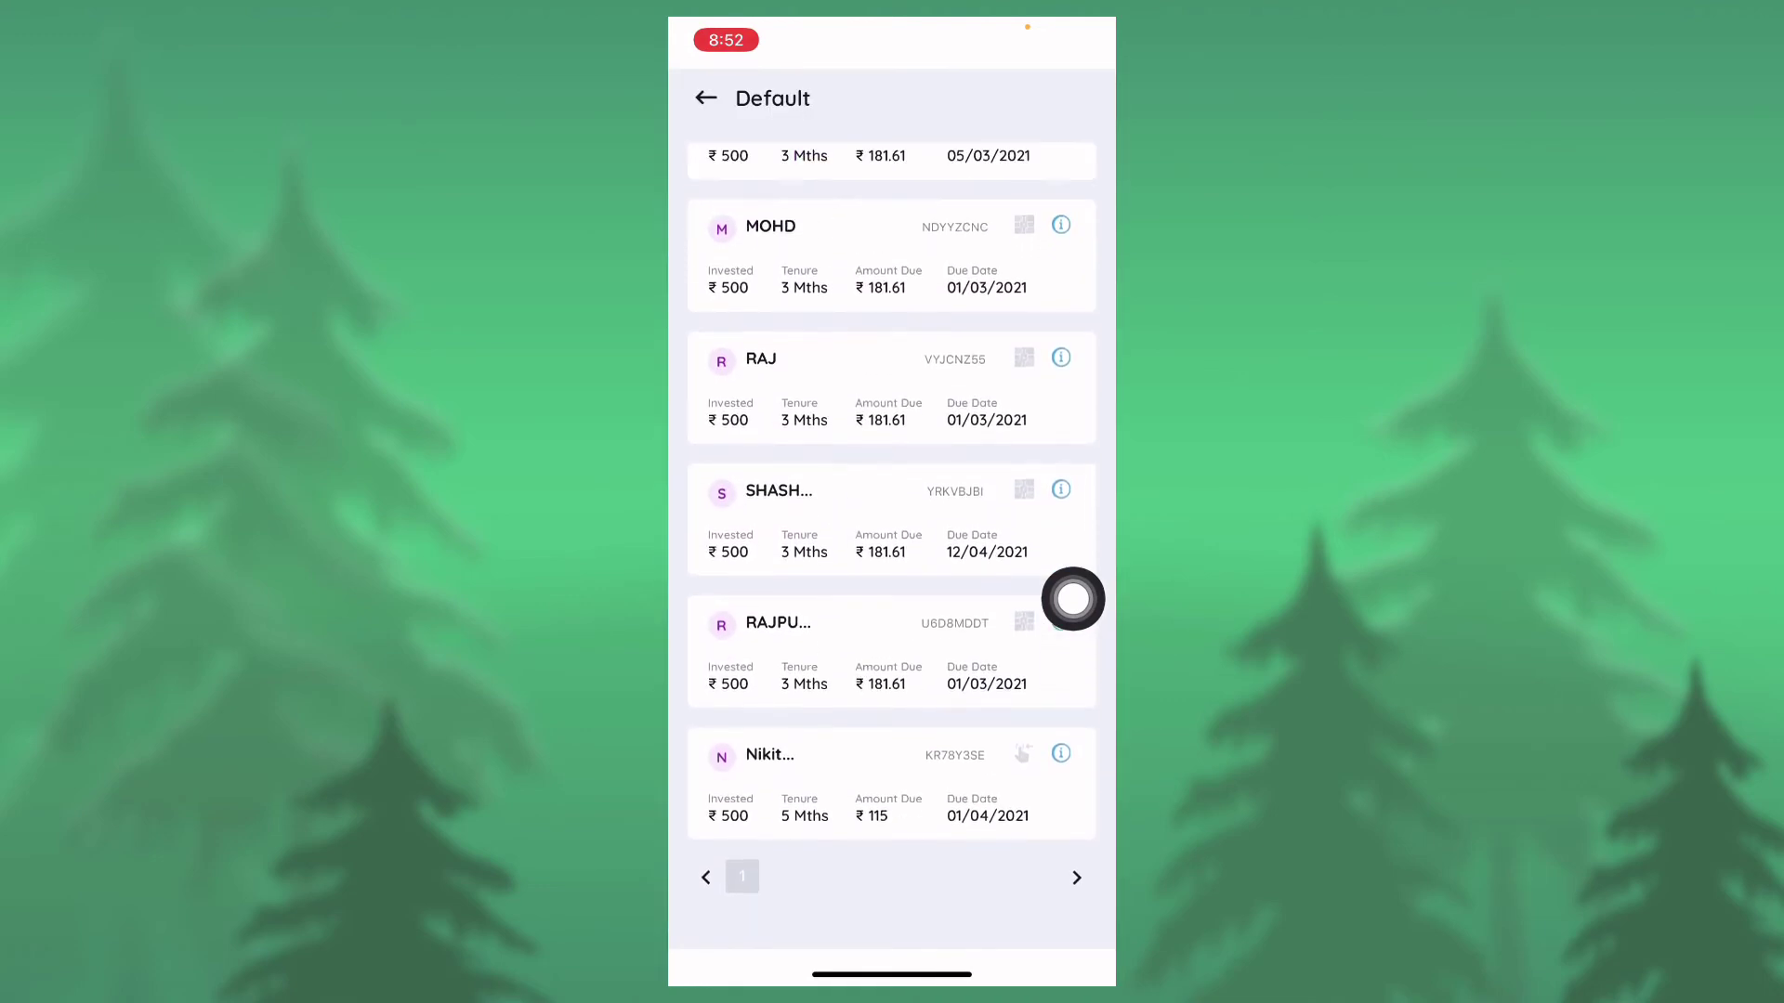
scroll(1072, 599, up, 5)
scroll(1071, 599, down, 5)
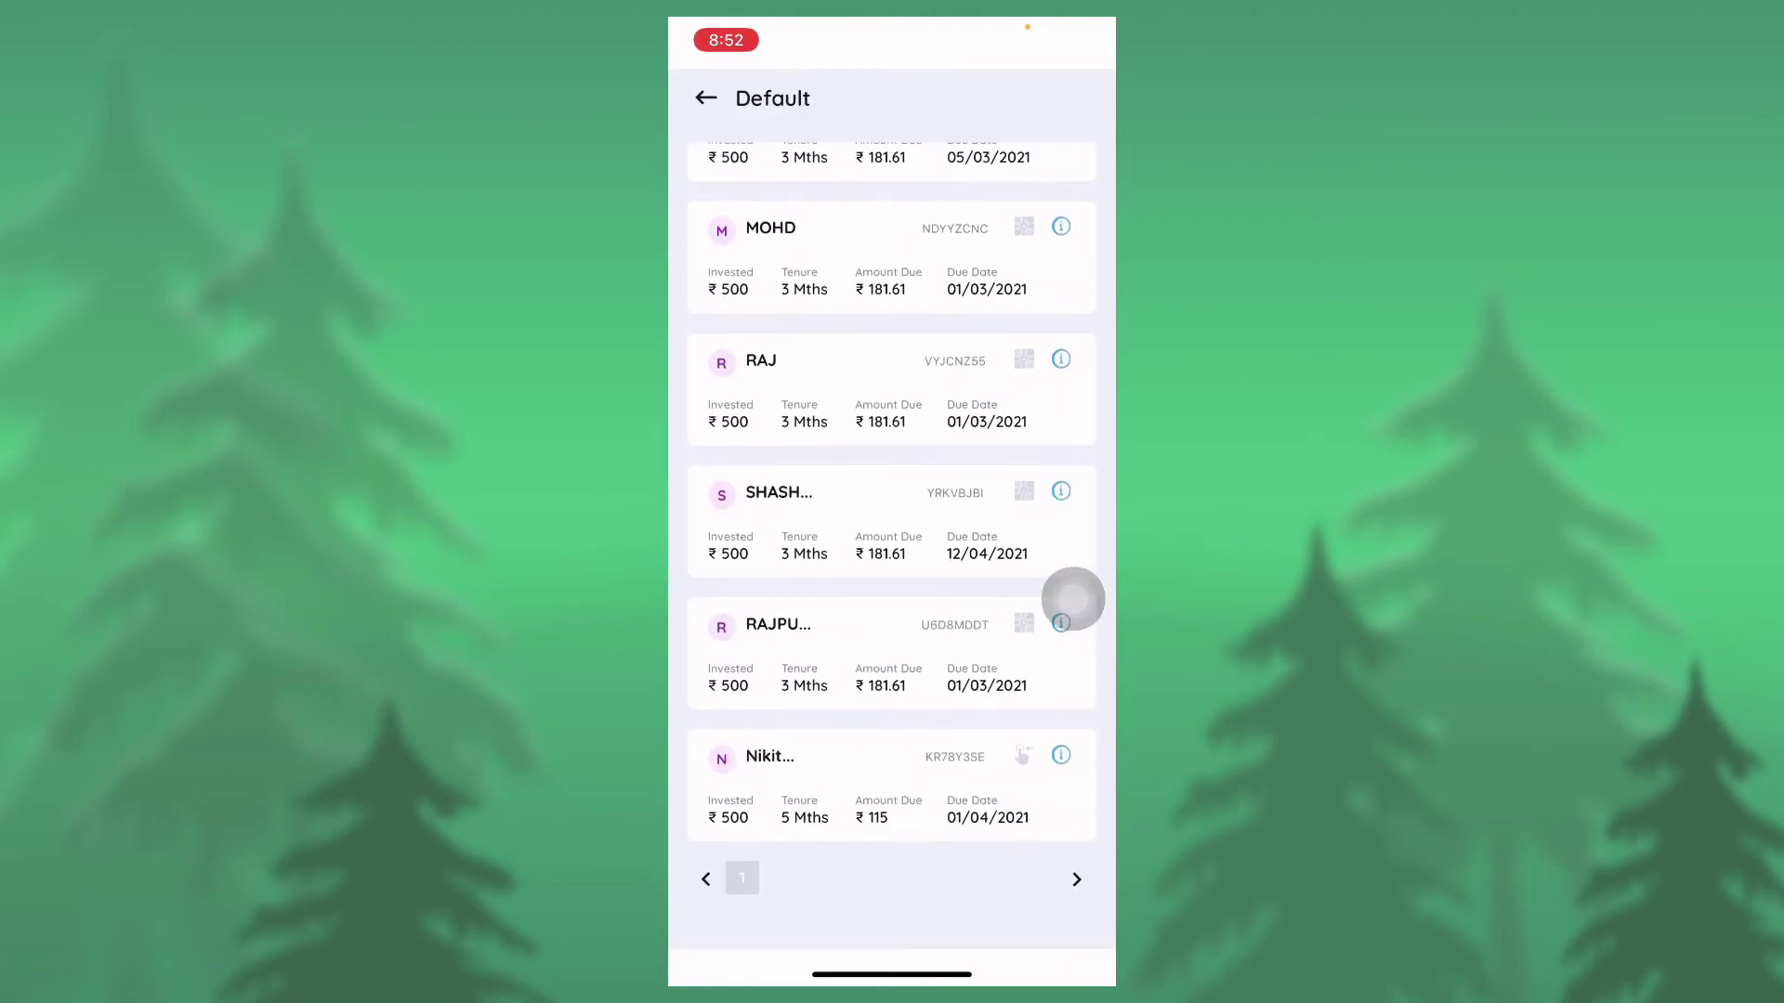
drag(1071, 600, 1101, 599)
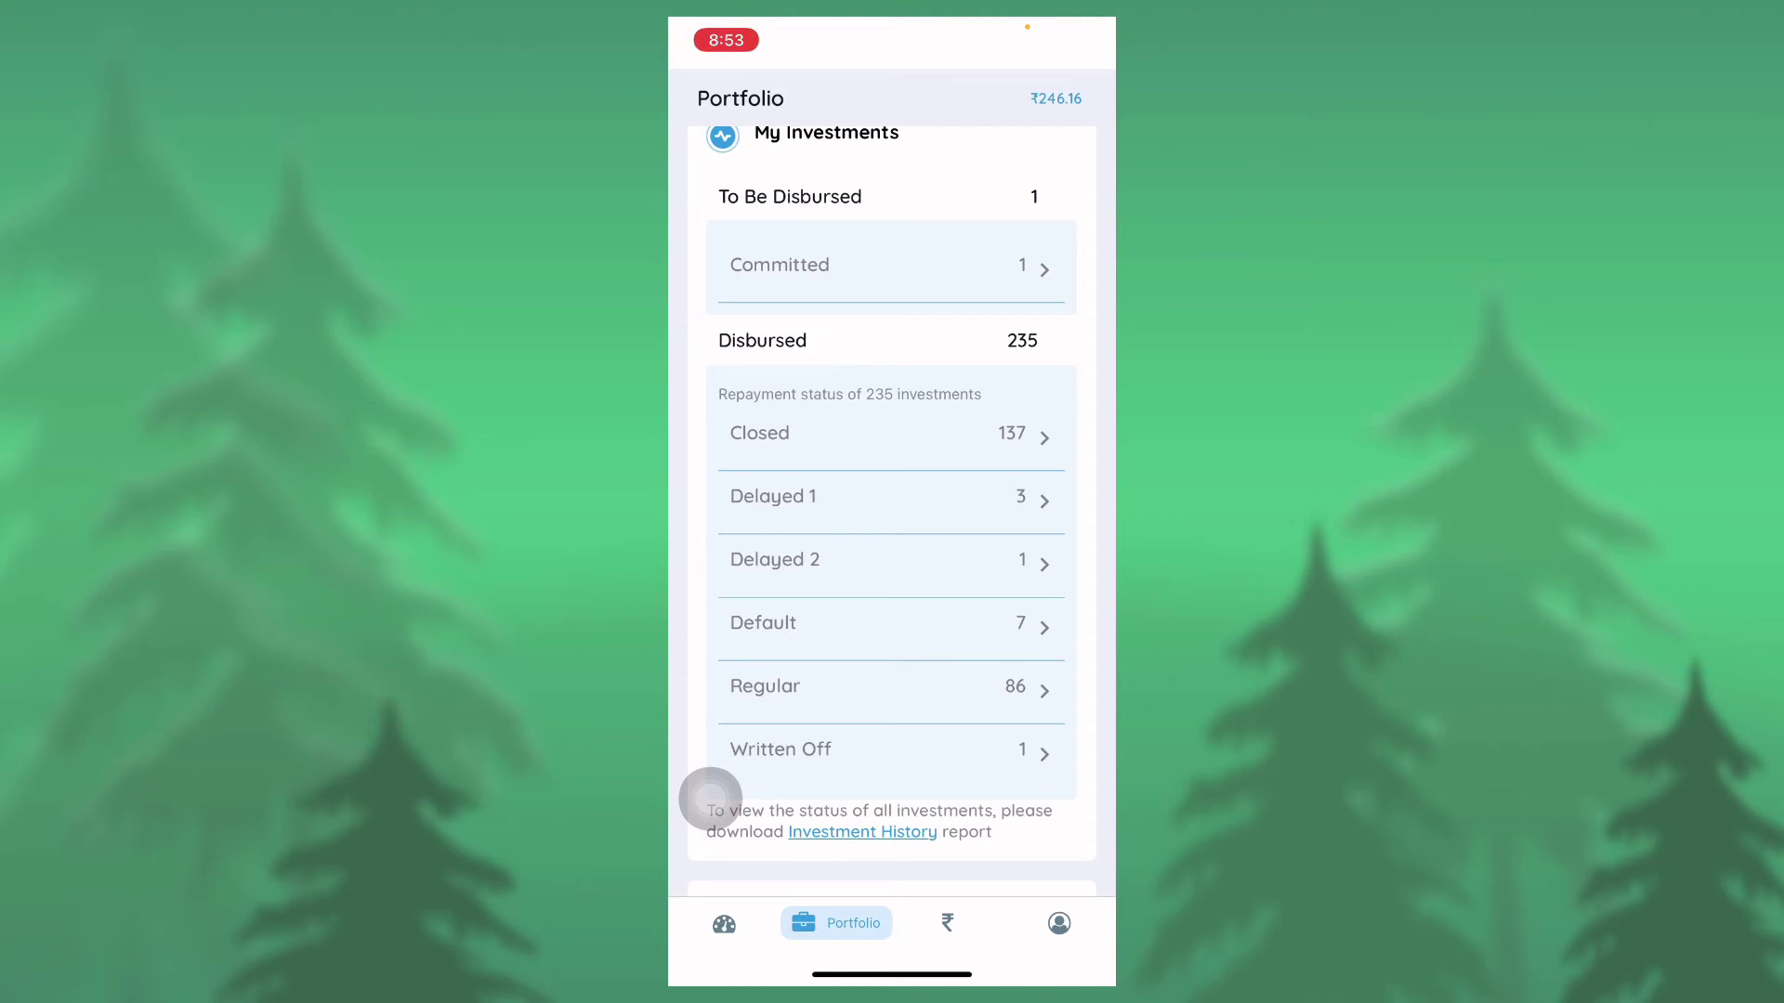
scroll(892, 516, up, 10)
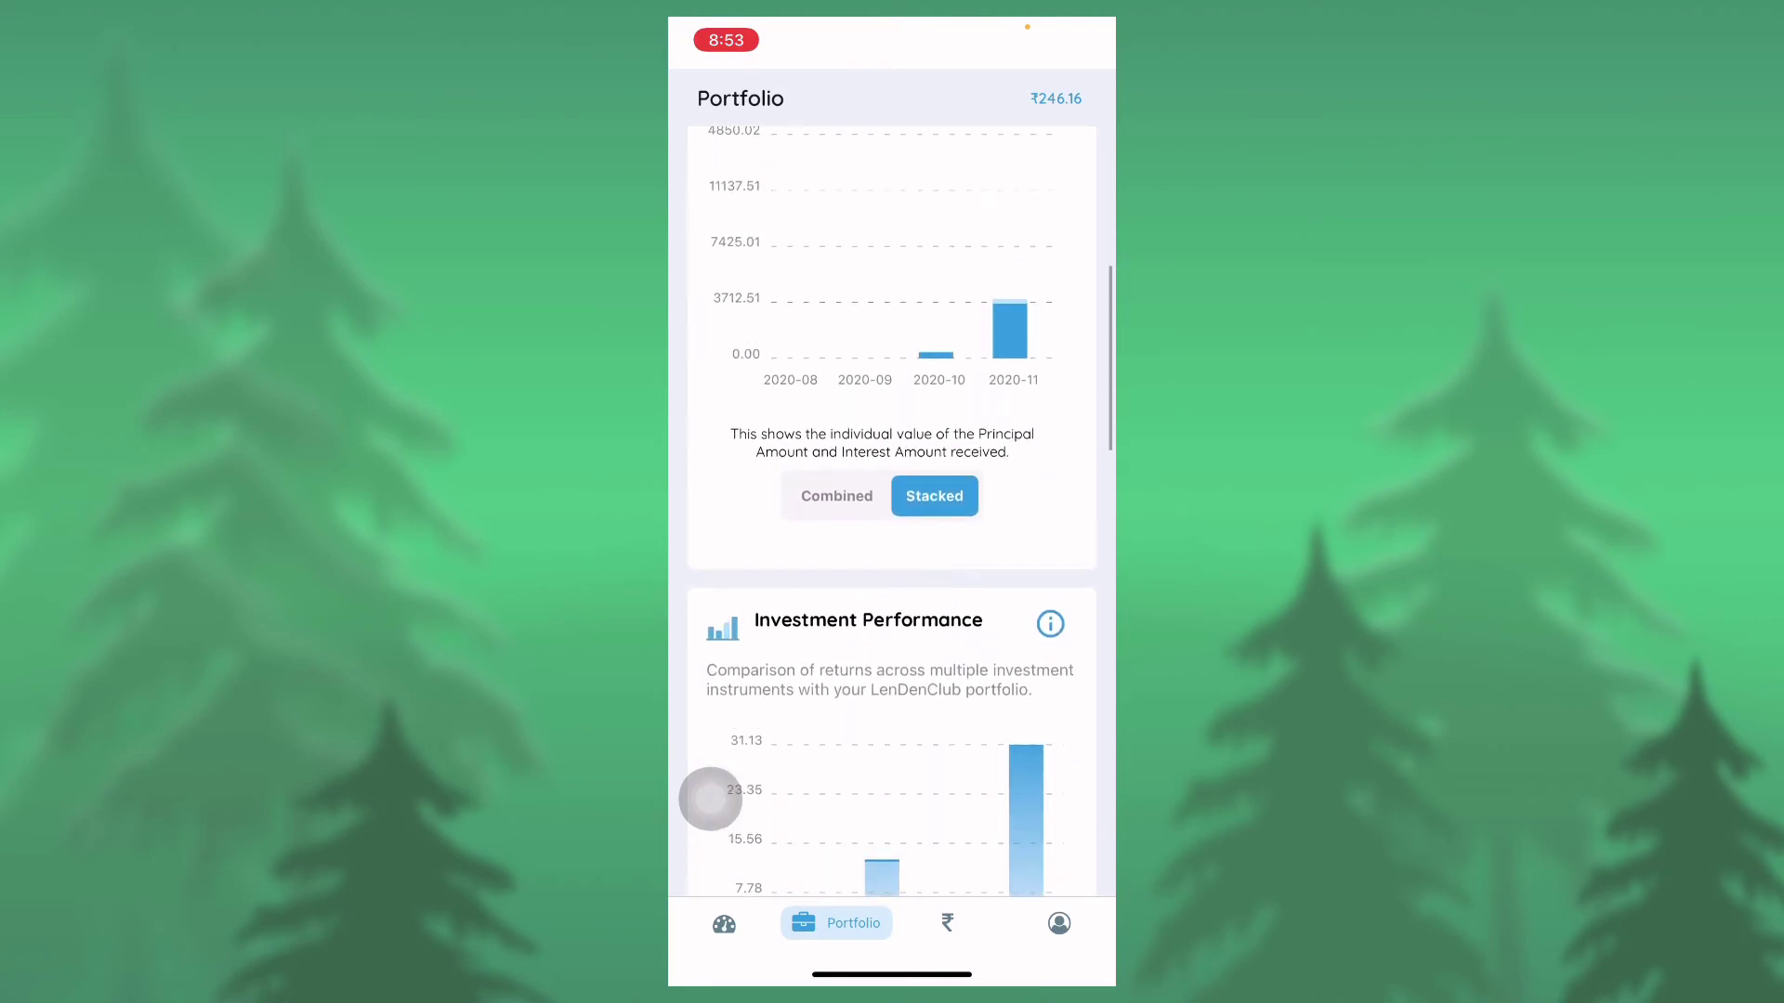
scroll(712, 799, up, 3)
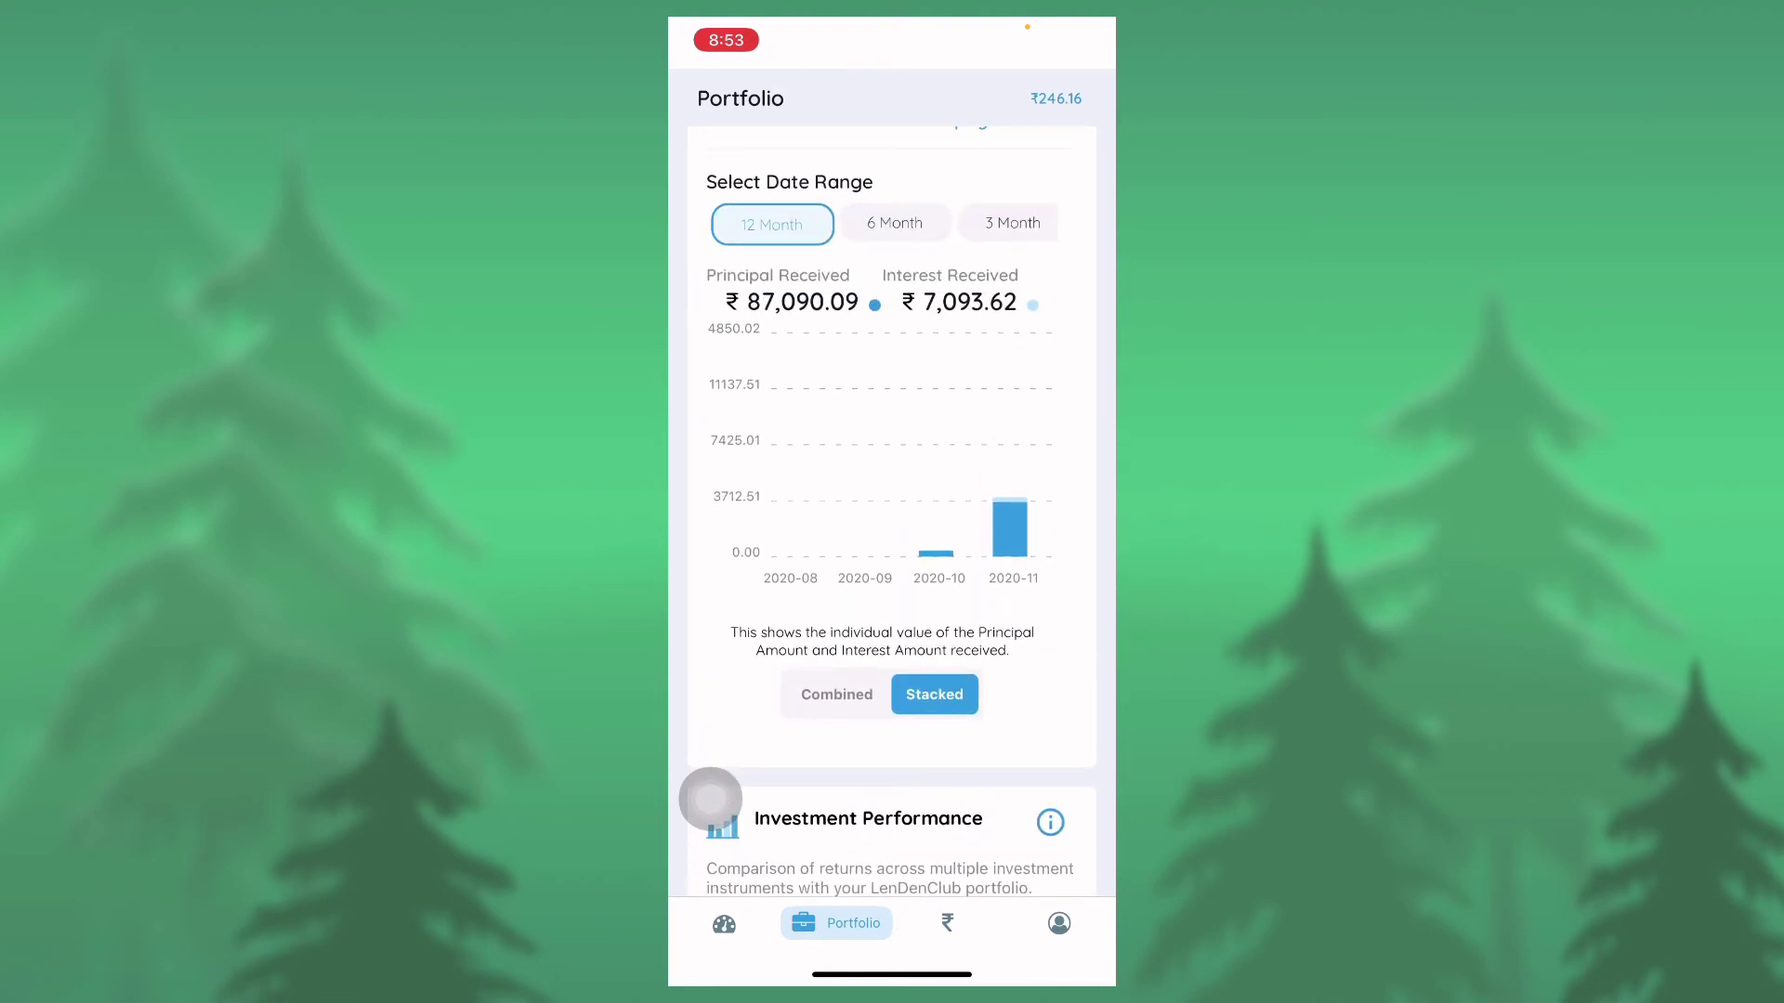
scroll(711, 798, up, 2)
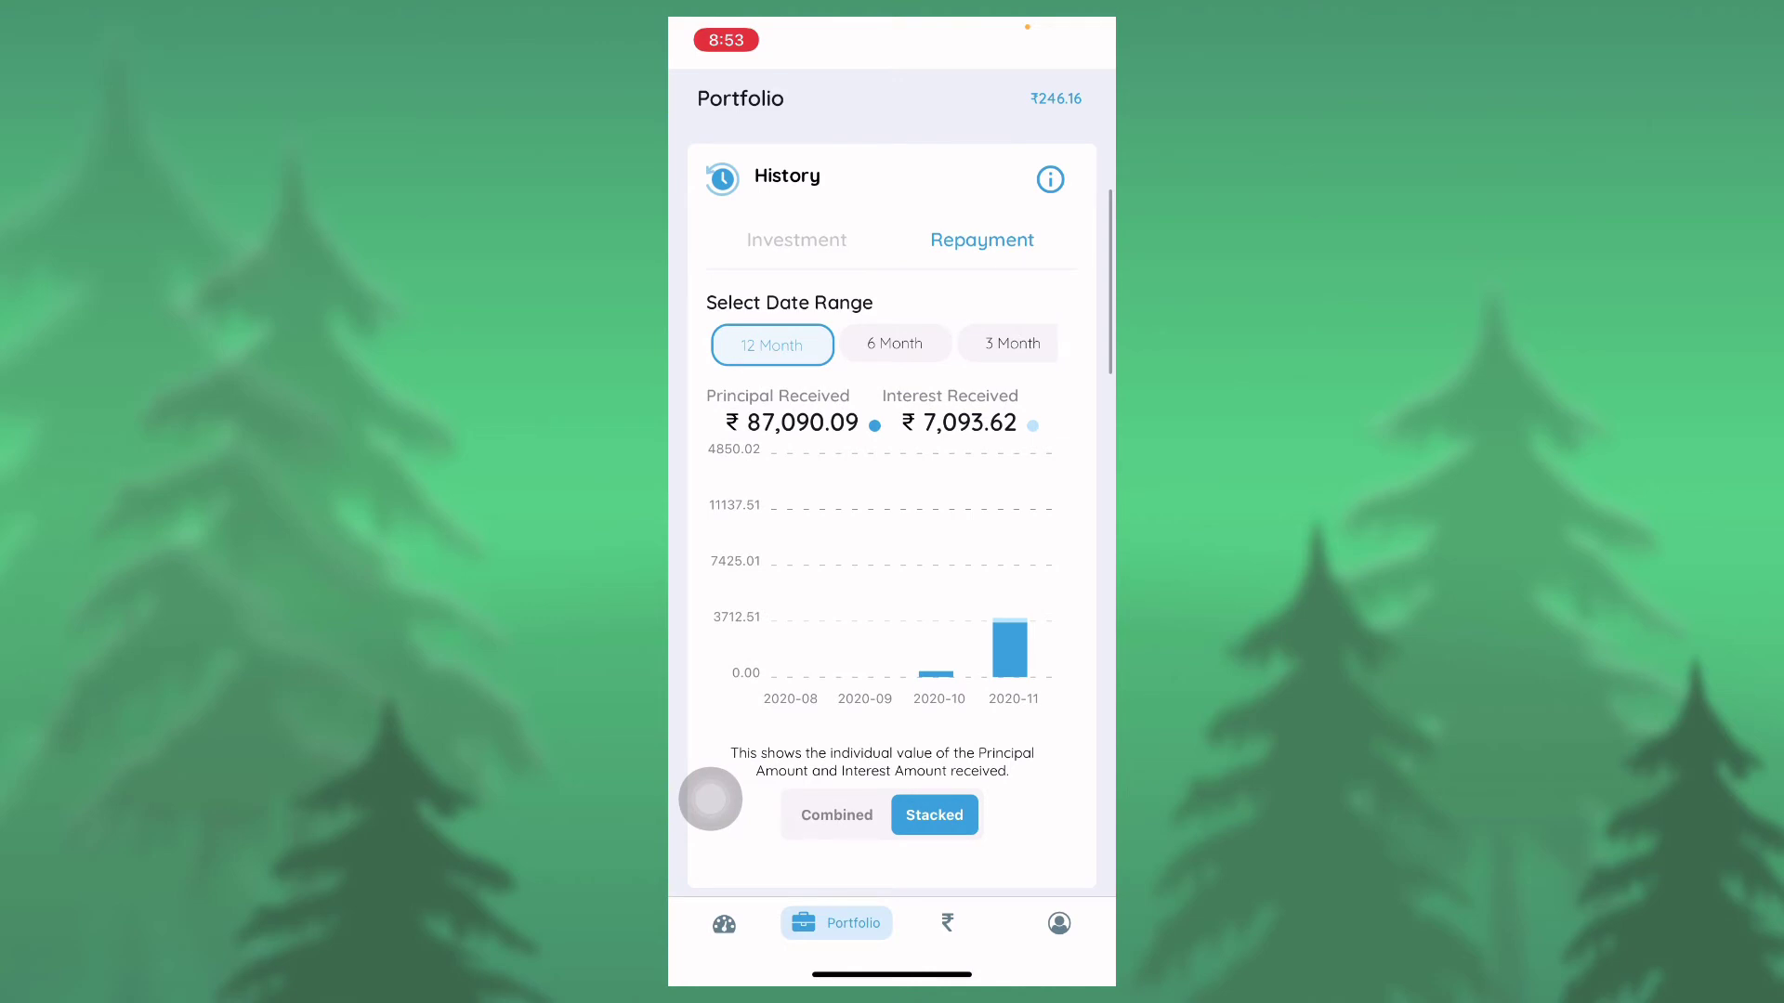
scroll(881, 343, right, 3)
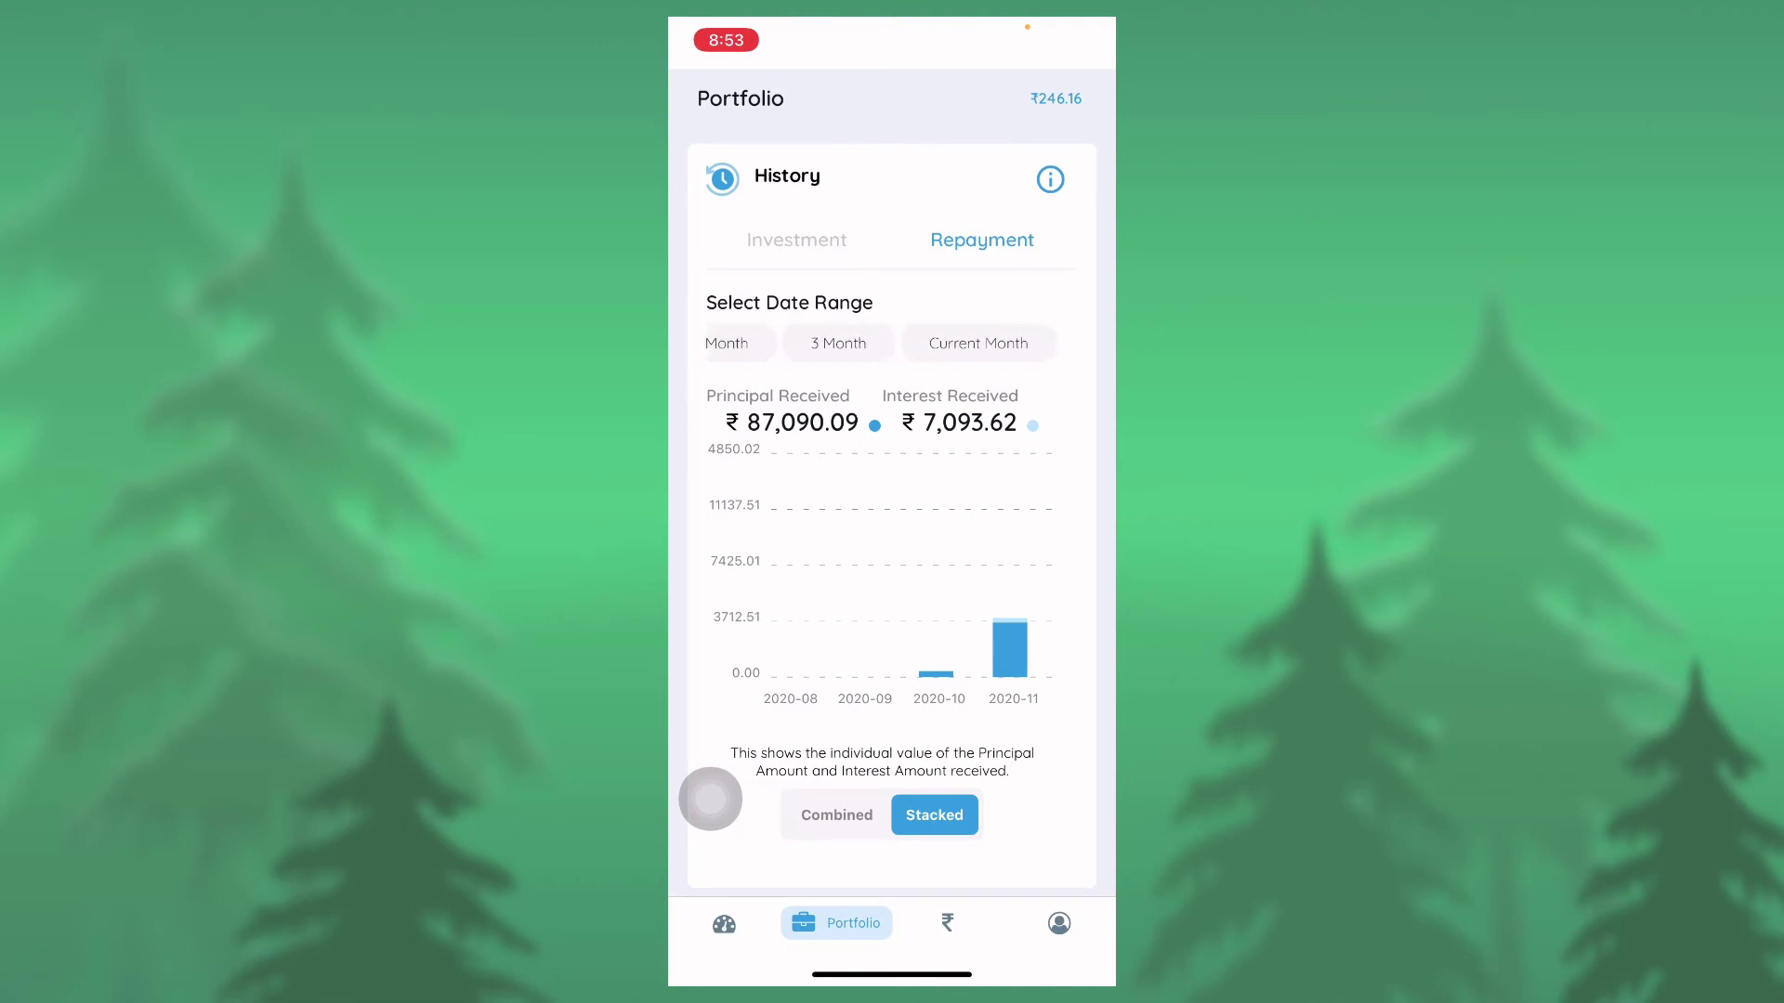
Step: Filter the repayment history chart to the Current Month
click(977, 344)
scroll(710, 798, up, 1)
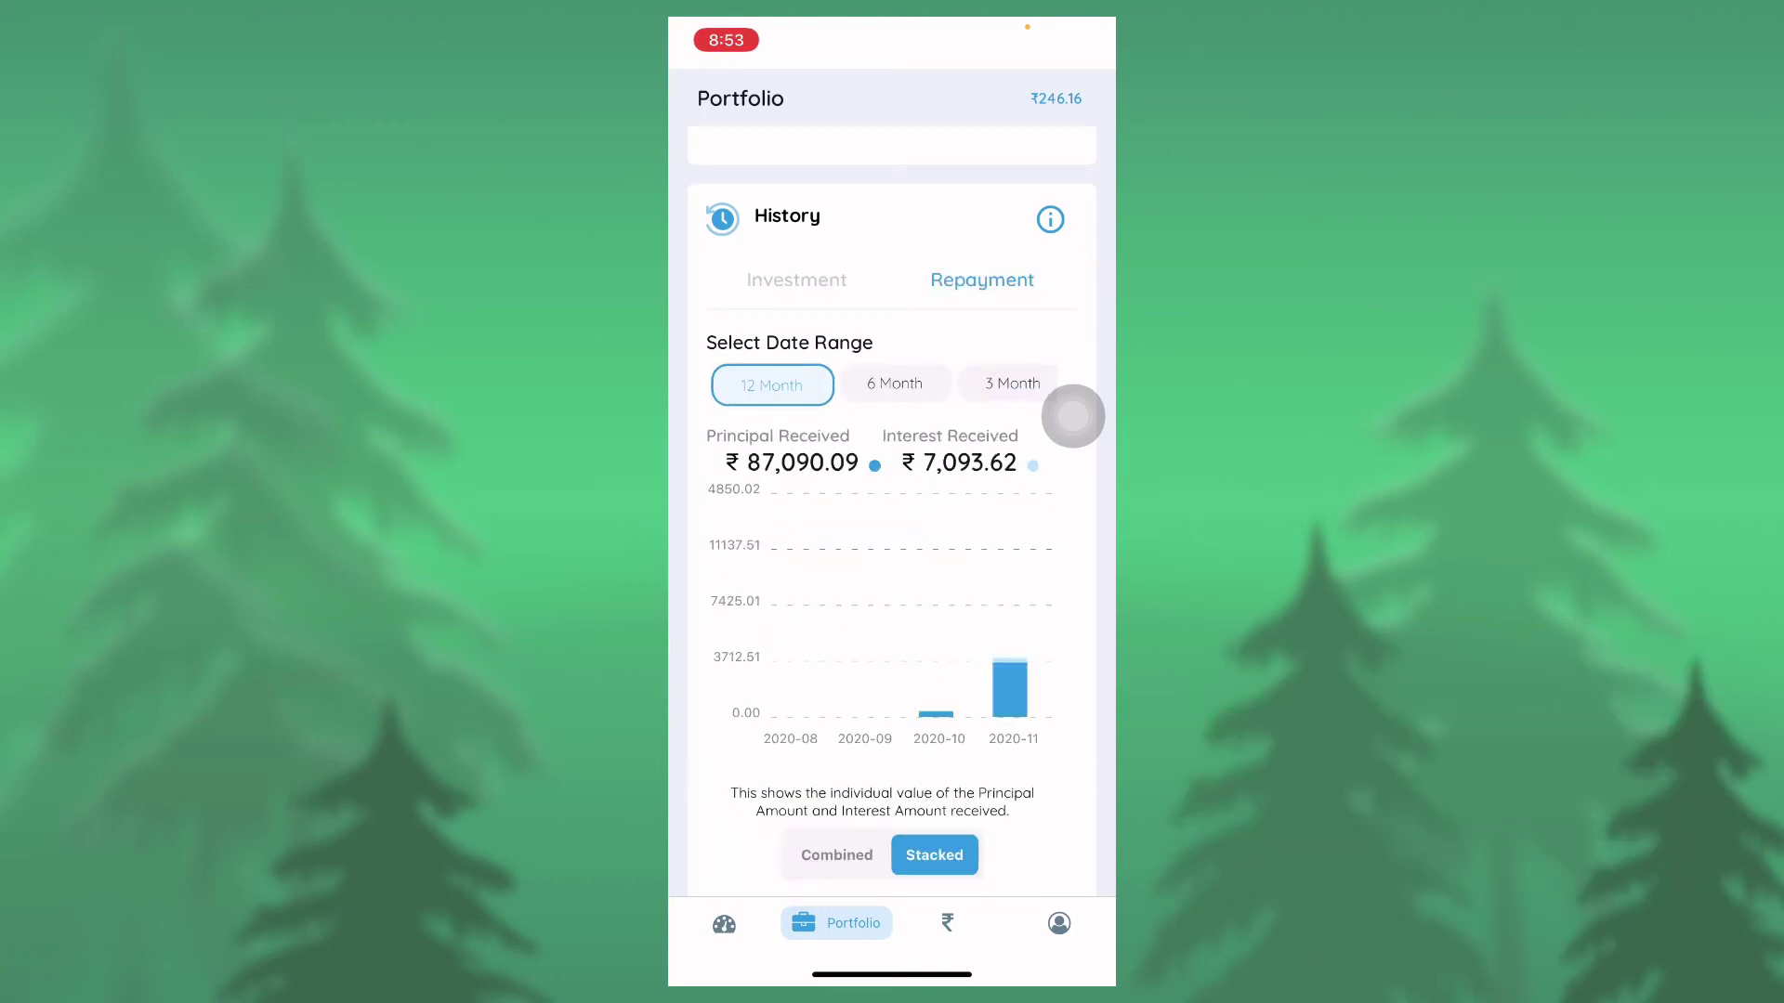
drag(1073, 416, 898, 404)
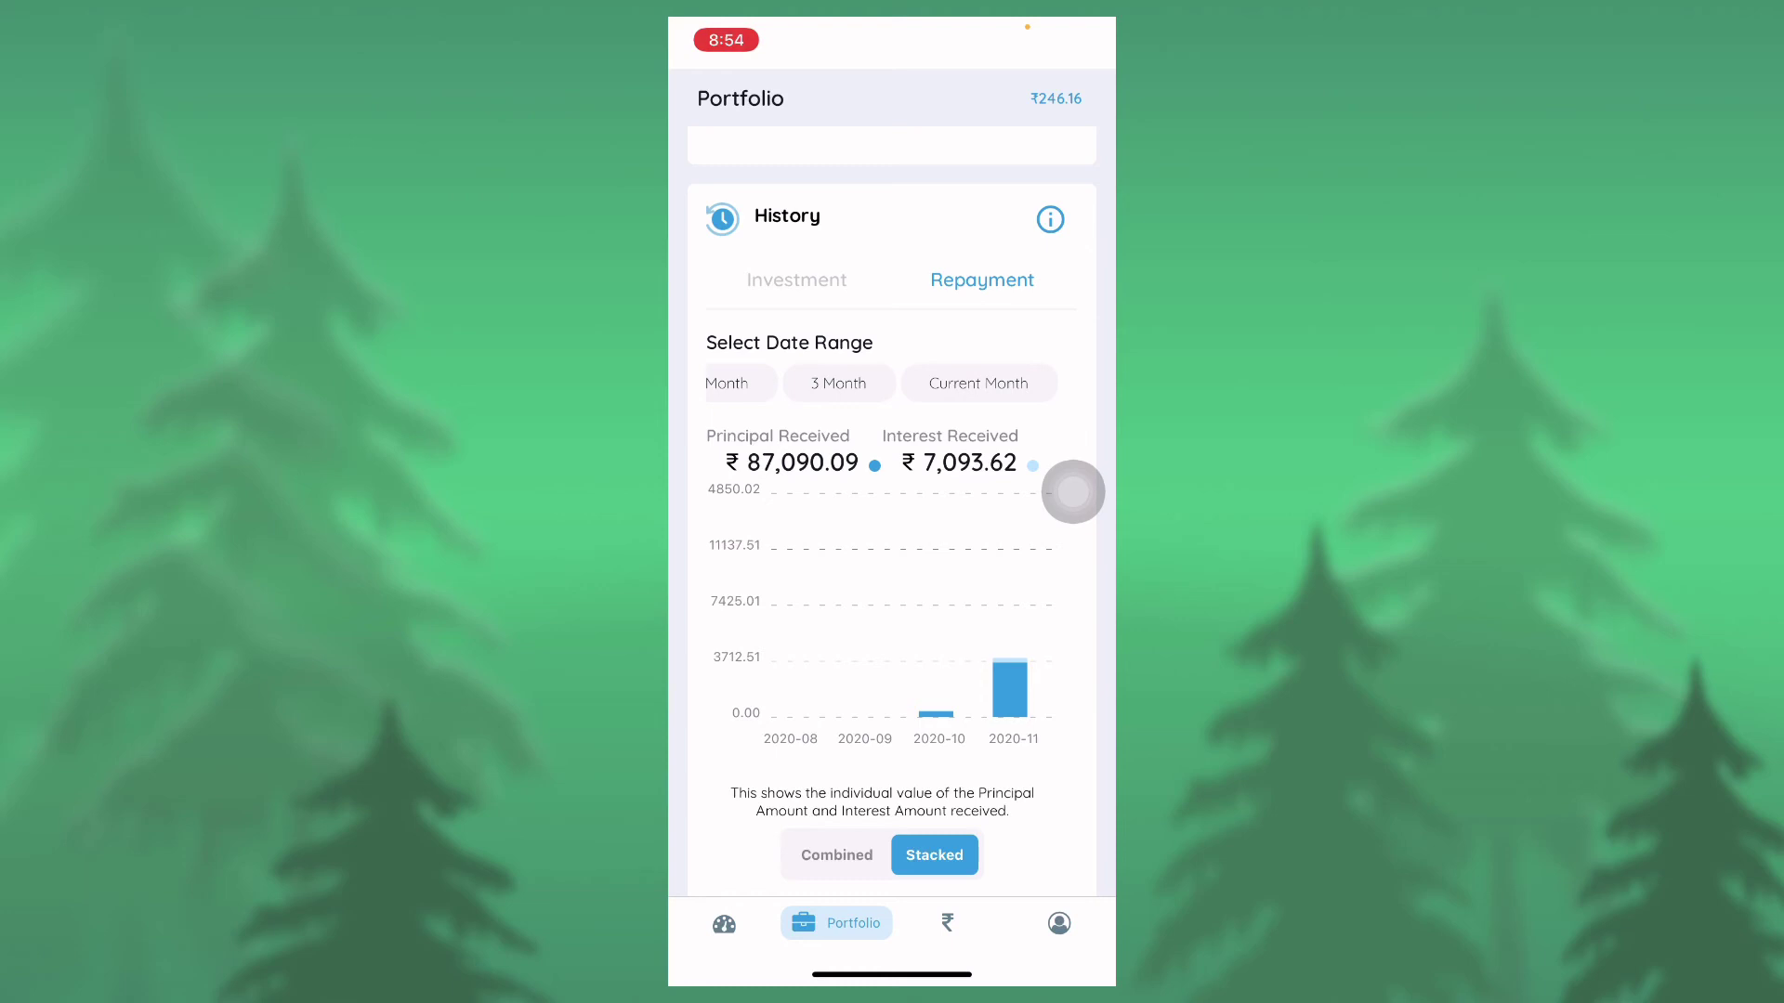
scroll(1073, 490, down, 5)
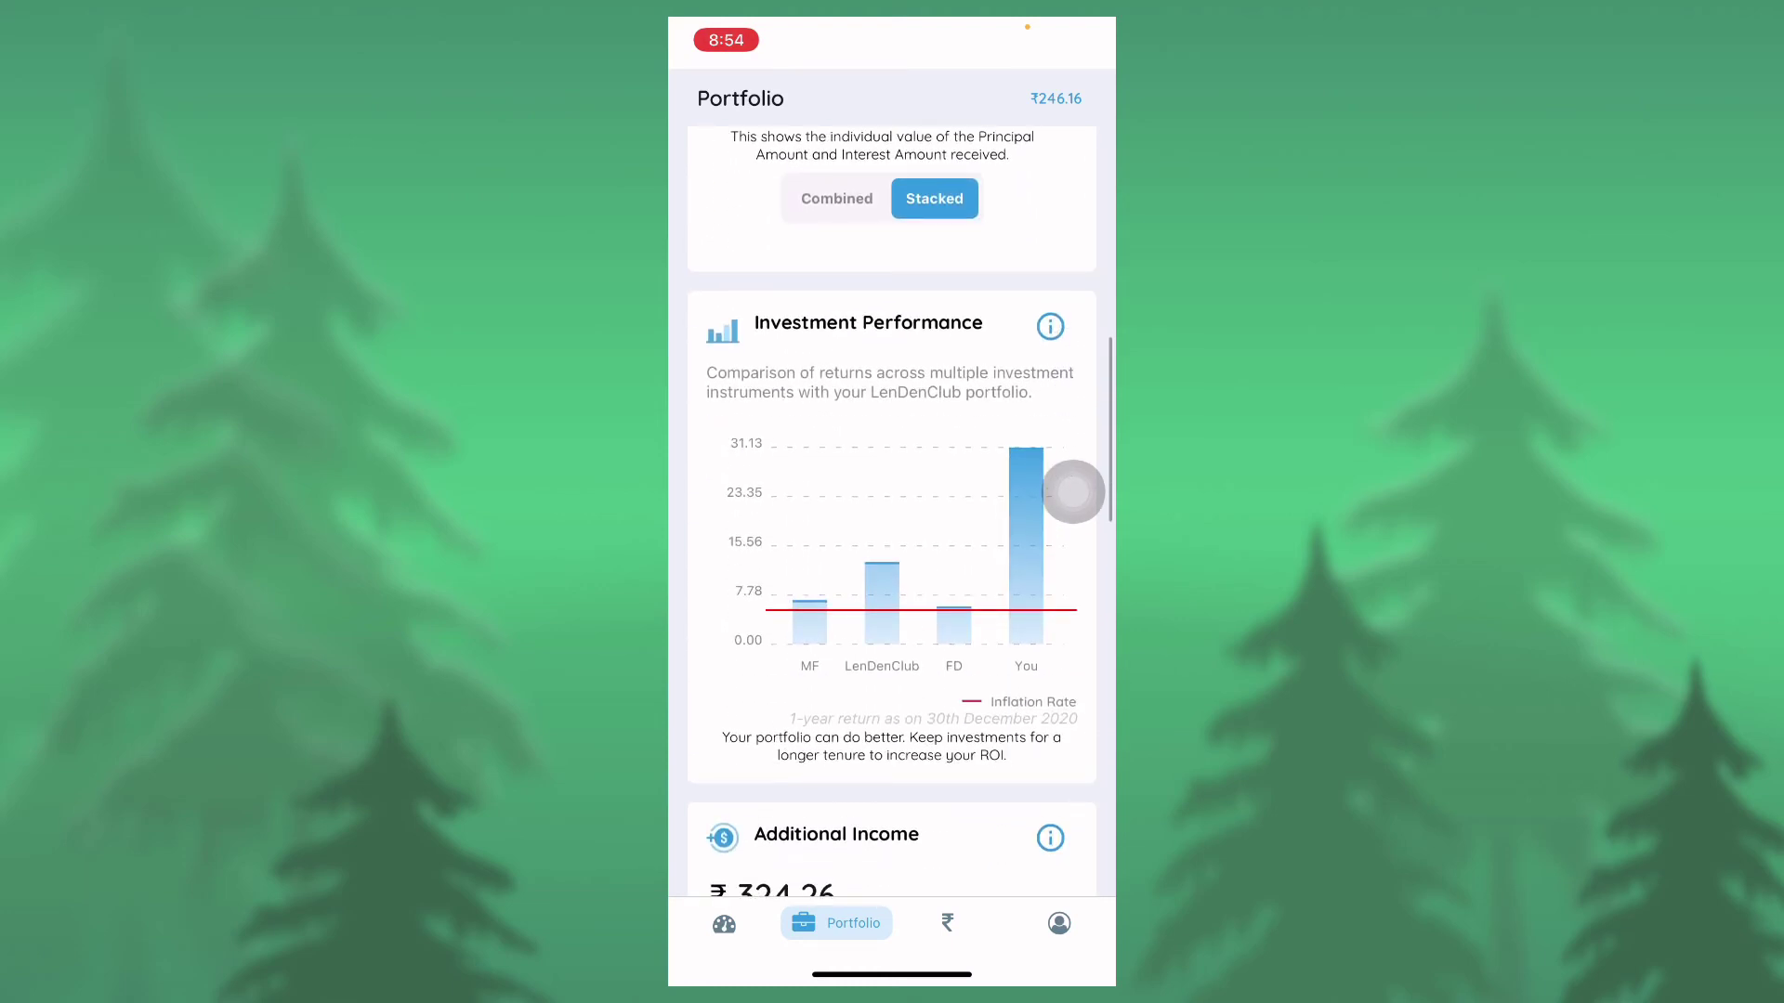
scroll(1073, 490, down, 5)
scroll(1073, 490, down, 2)
scroll(1073, 490, down, 5)
scroll(1074, 491, down, 2)
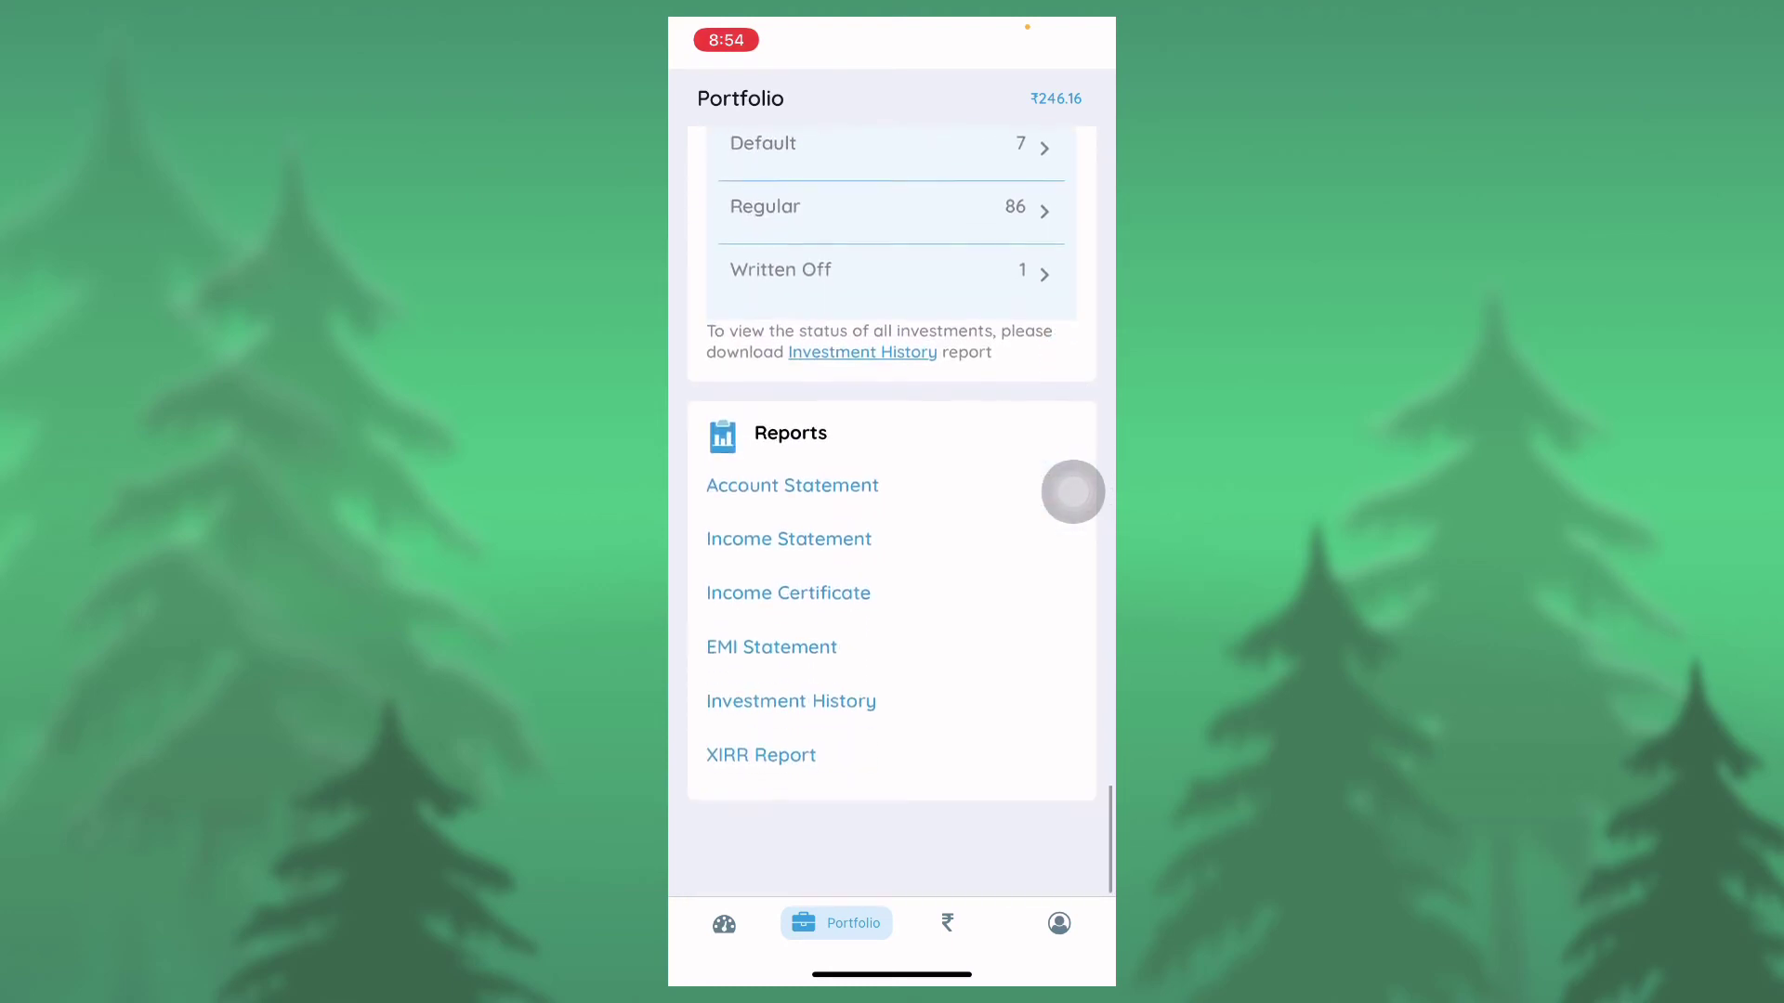
scroll(1074, 490, up, 3)
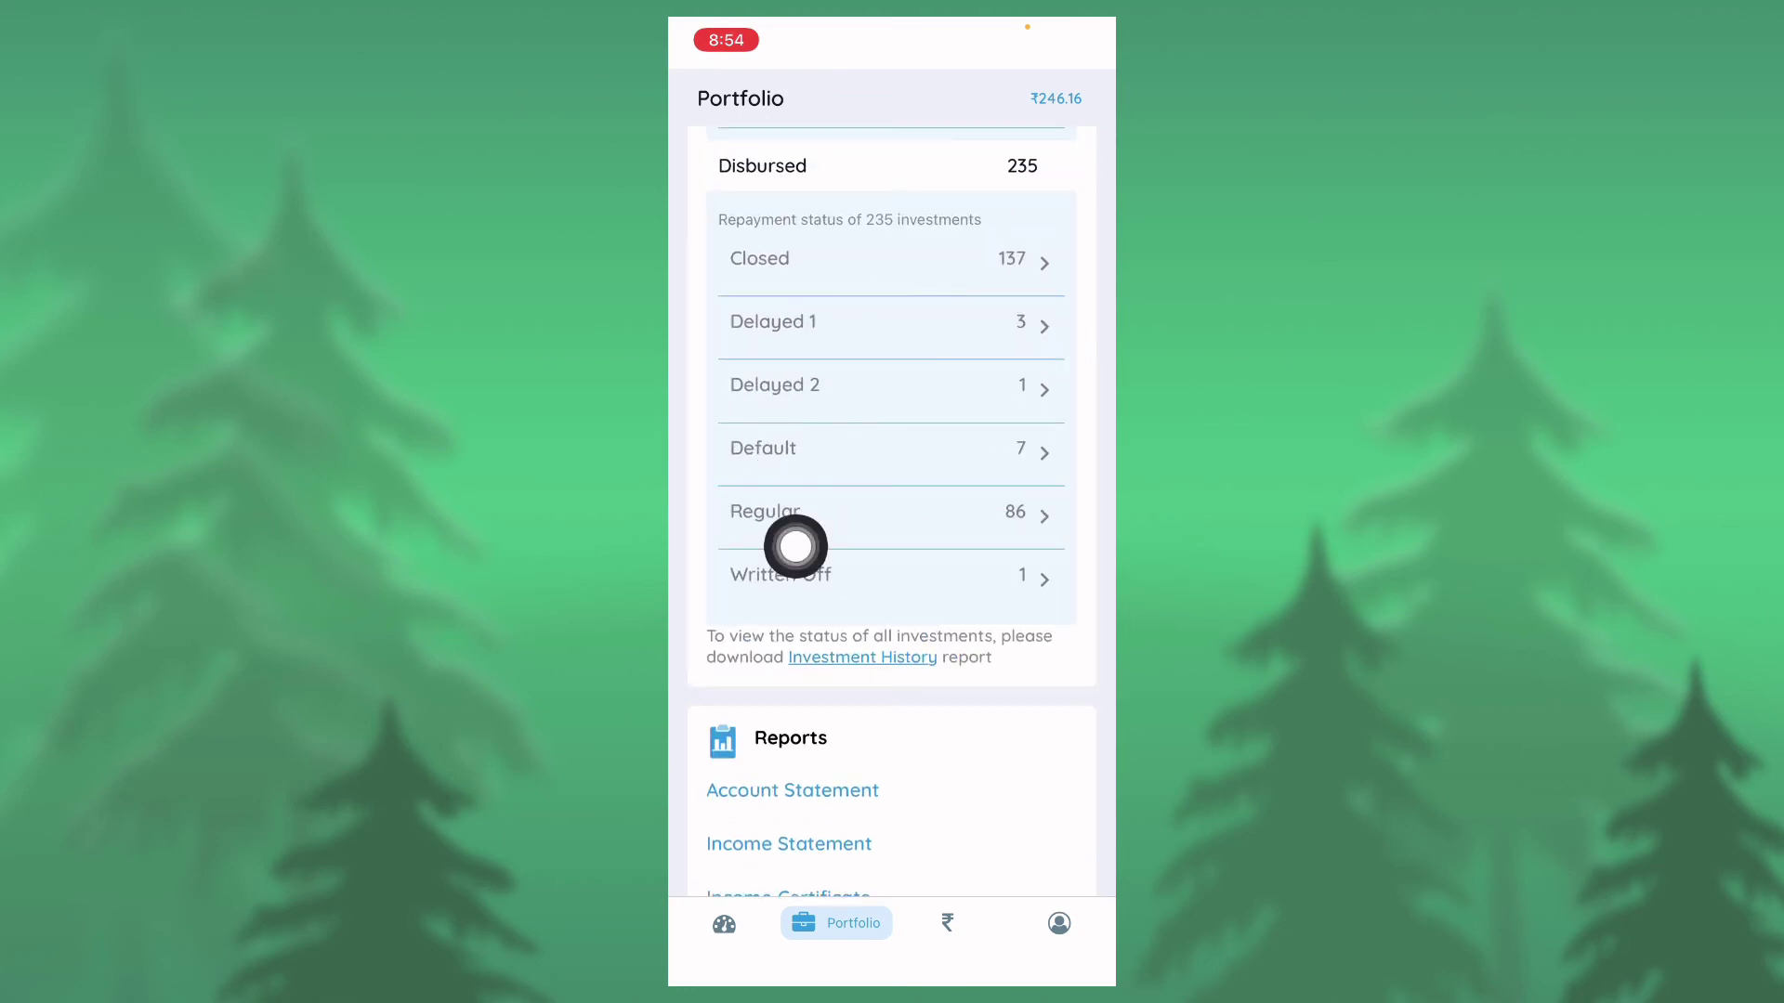